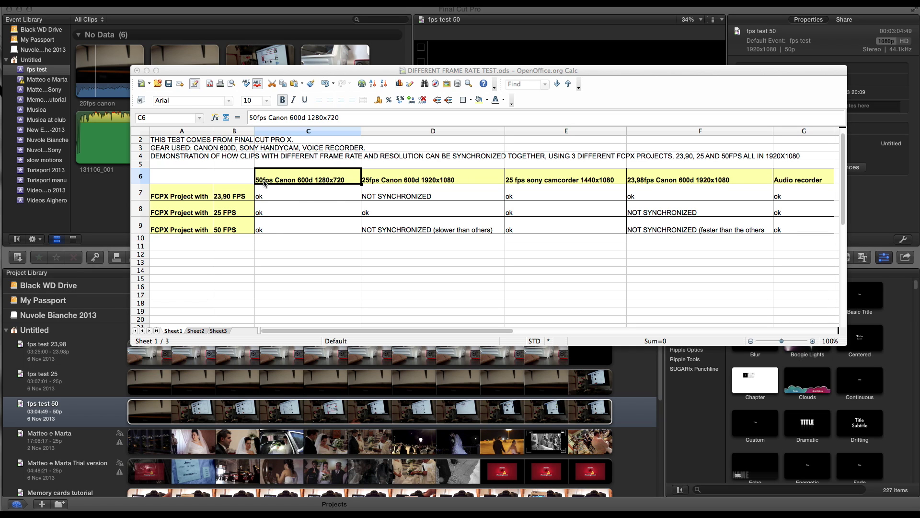
# Step: Review the camera headings: 25fps Canon 1920x1080, 25fps Sony camcorder, 23,98fps Canon and 50fps Canon 1280x720
pyautogui.click(404, 180)
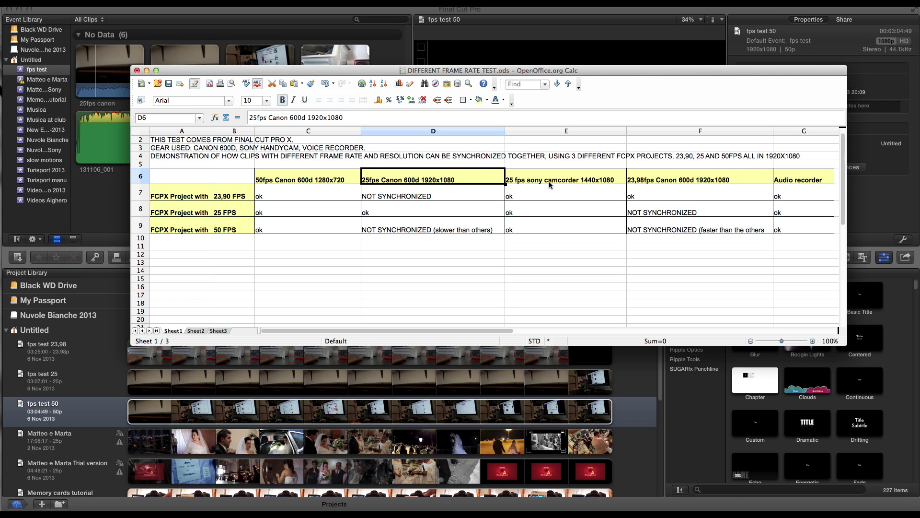
pyautogui.click(583, 181)
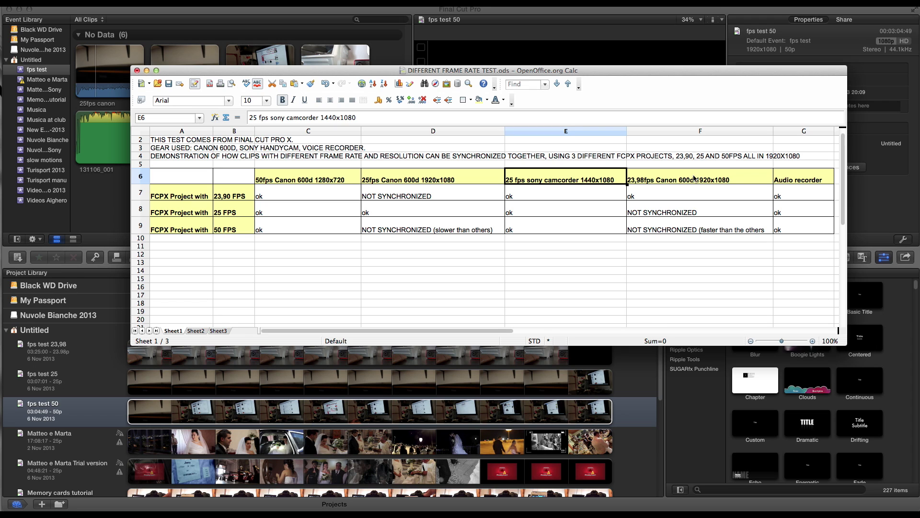
pyautogui.click(725, 179)
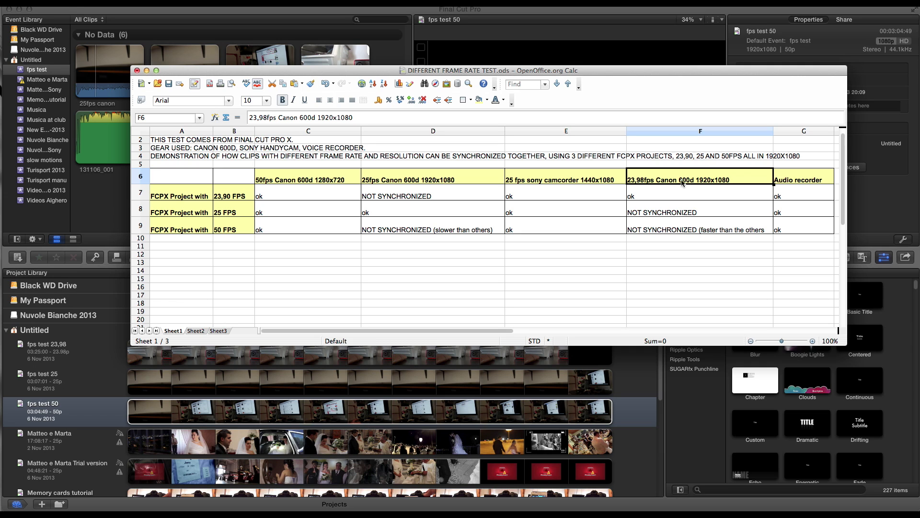
pyautogui.click(424, 181)
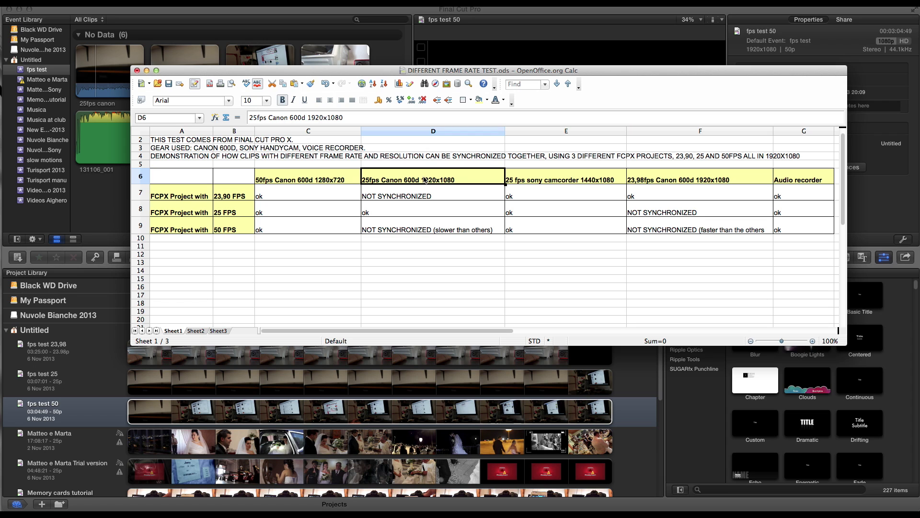
pyautogui.click(683, 180)
pyautogui.click(478, 184)
pyautogui.click(741, 183)
pyautogui.click(474, 180)
pyautogui.click(644, 179)
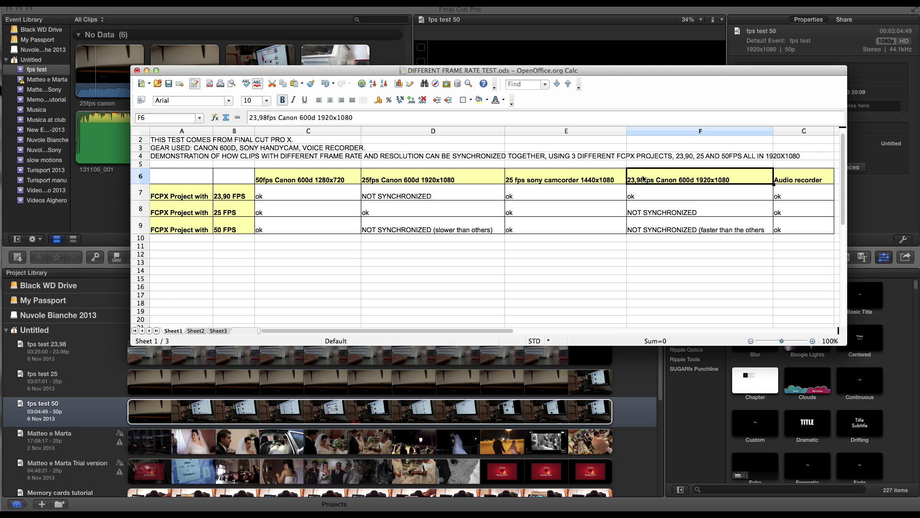
pyautogui.click(552, 181)
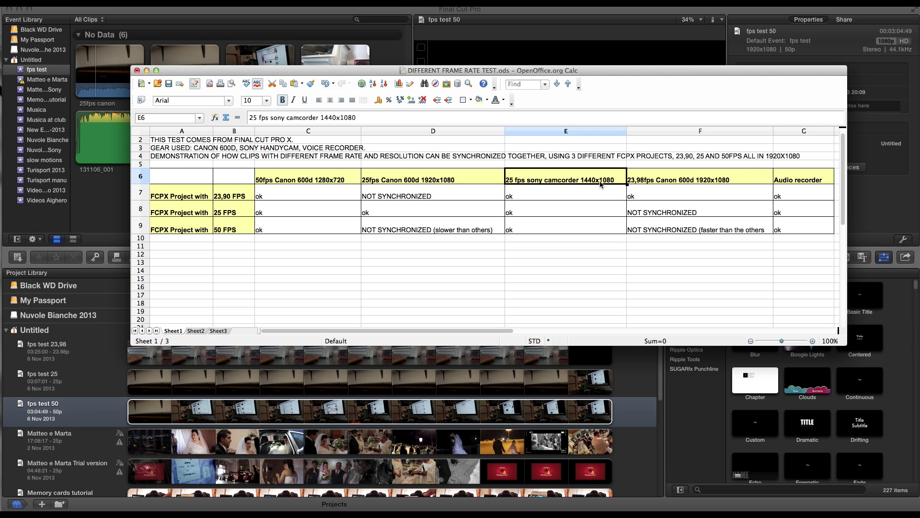
pyautogui.click(299, 180)
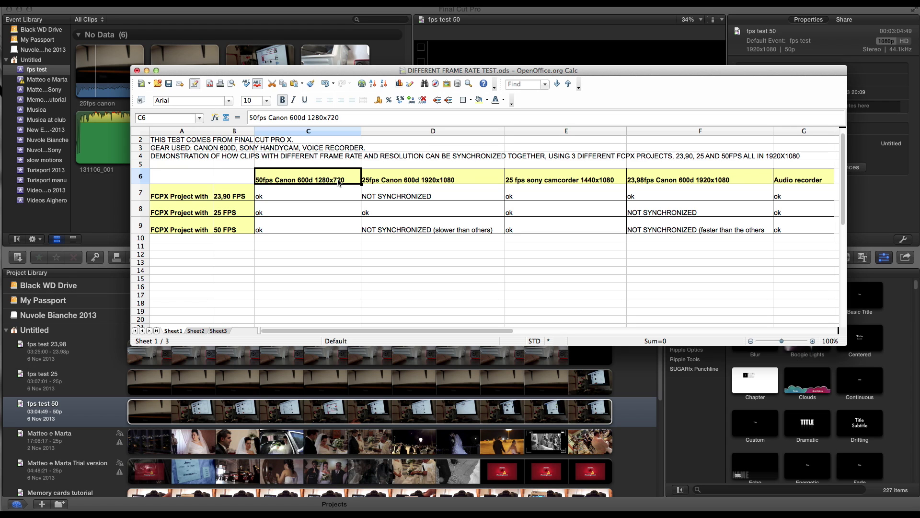
# Step: Switch to Final Cut Pro and open the fps test 23,98 project in the timeline
pyautogui.hotkey('ctrl', 'Up')
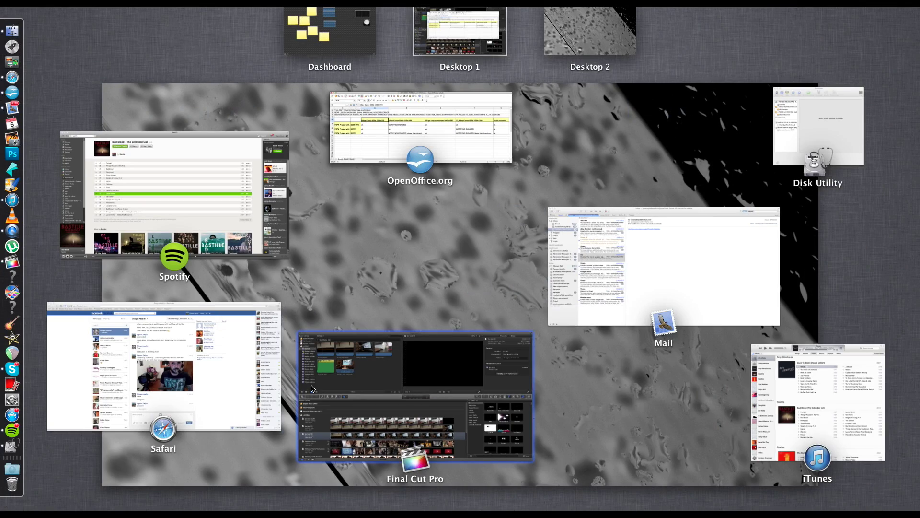
pyautogui.click(413, 411)
pyautogui.doubleClick(55, 349)
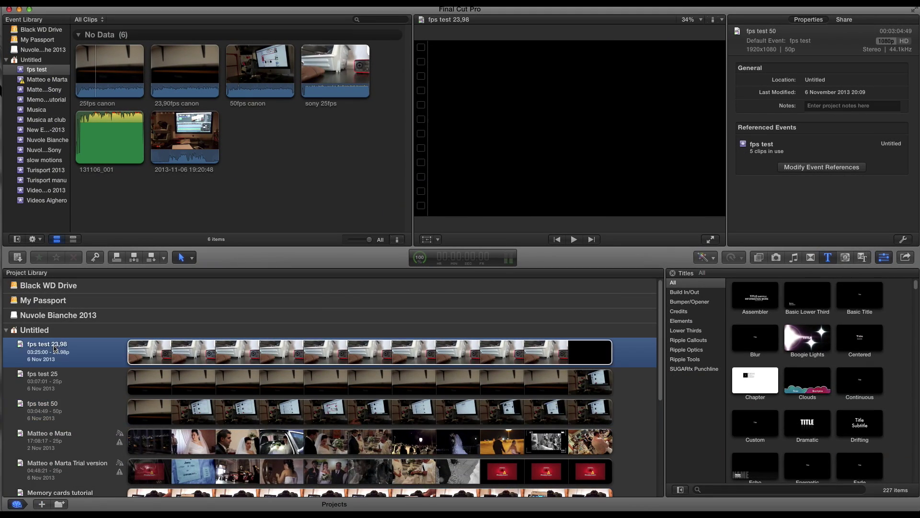
# Step: Show the clip information, then bring the Calc sync results table back to front
pyautogui.press('super+4')
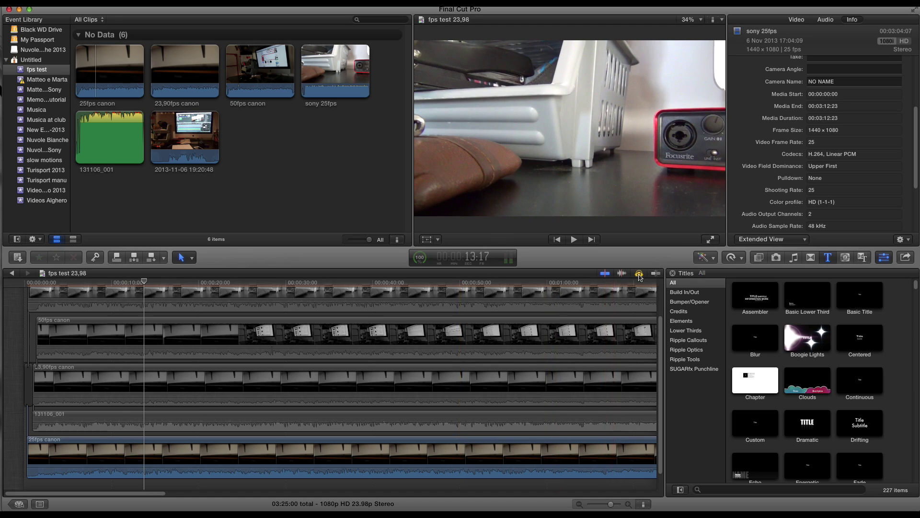
pyautogui.hotkey('ctrl', 'Up')
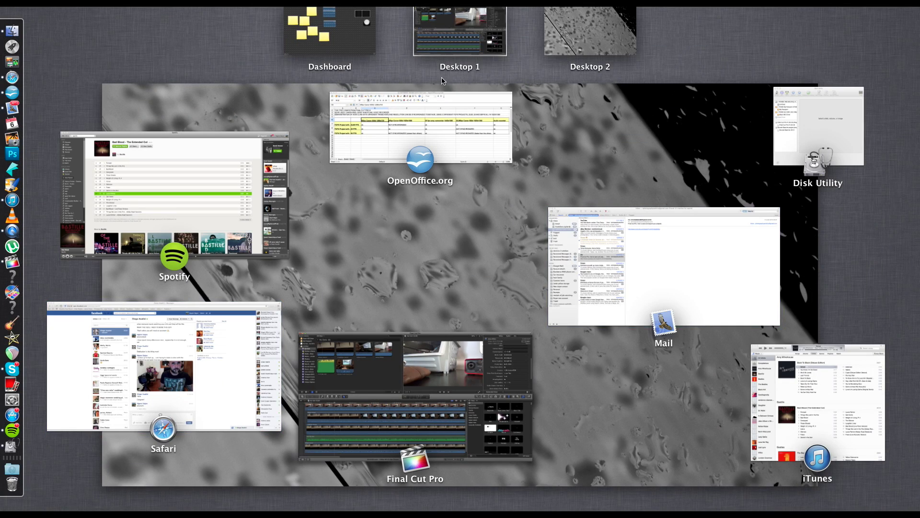
pyautogui.click(421, 129)
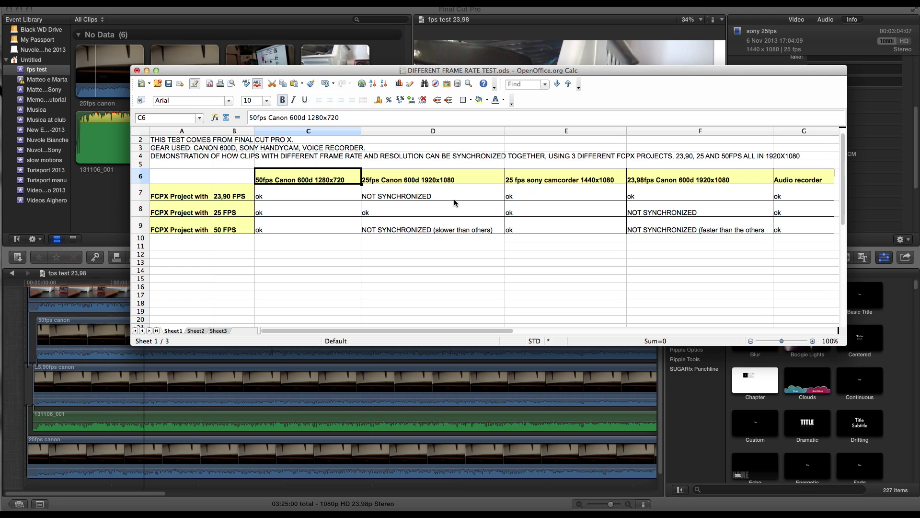
# Step: Read the 23,90 FPS row, where the 25fps Canon 1920x1080 clip is NOT SYNCHRONIZED
pyautogui.click(227, 197)
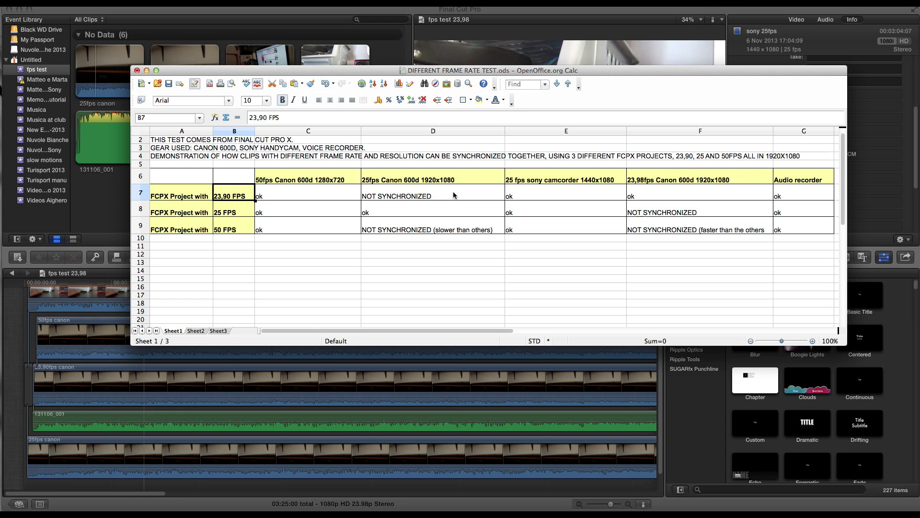
pyautogui.click(431, 199)
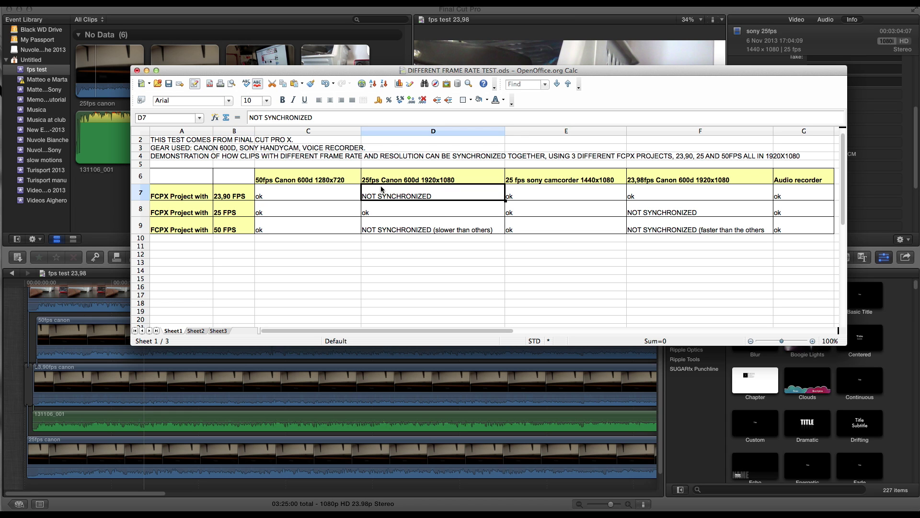
# Step: Turn down the 25fps canon clip's volume in the fps test 23,98 timeline
pyautogui.click(93, 391)
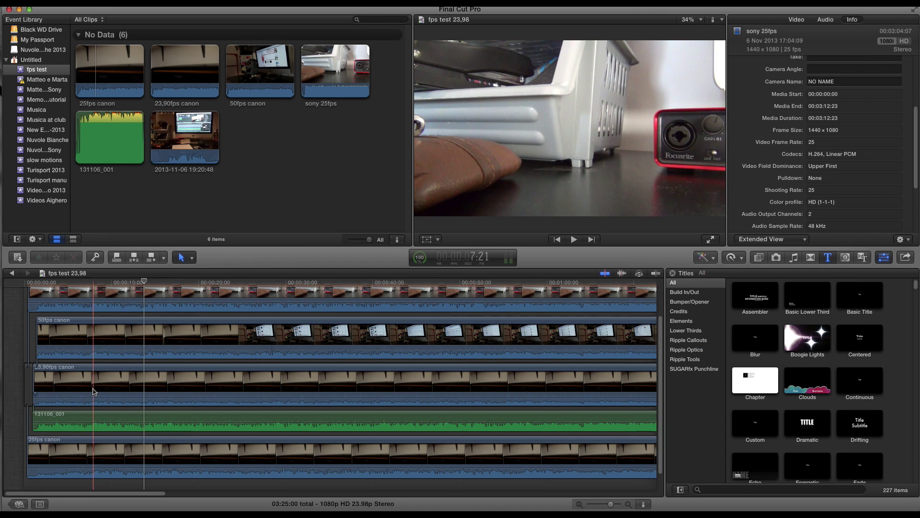
pyautogui.click(44, 452)
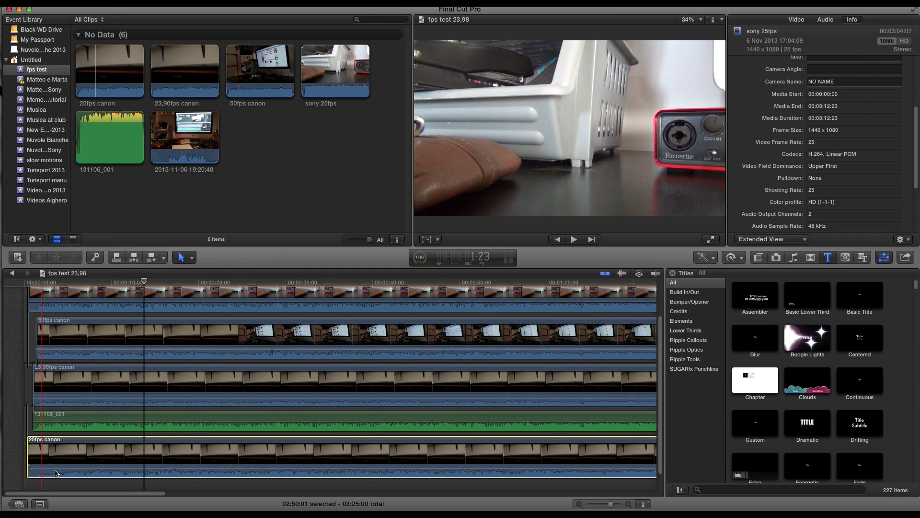
pyautogui.moveTo(63, 466); pyautogui.dragTo(64, 485)
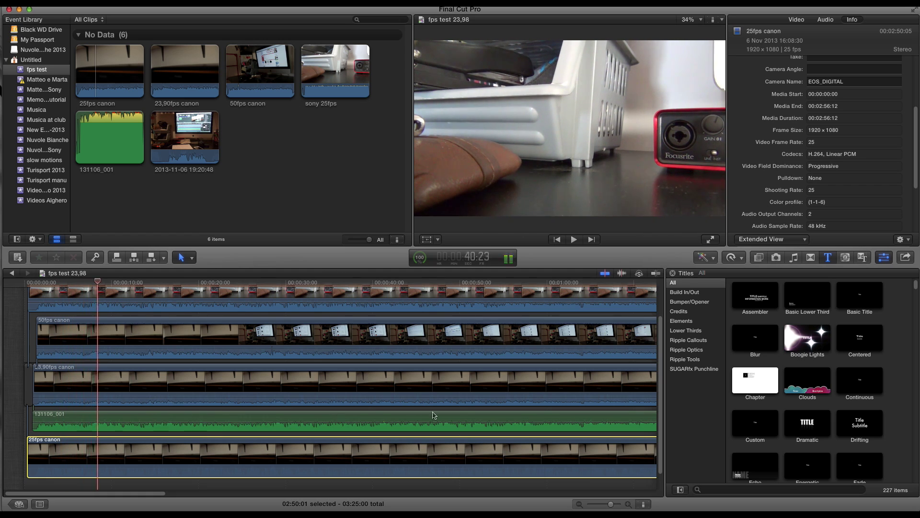
# Step: Play the timeline, scrolling right to follow playback and check sync
pyautogui.press('space')
pyautogui.press('space')
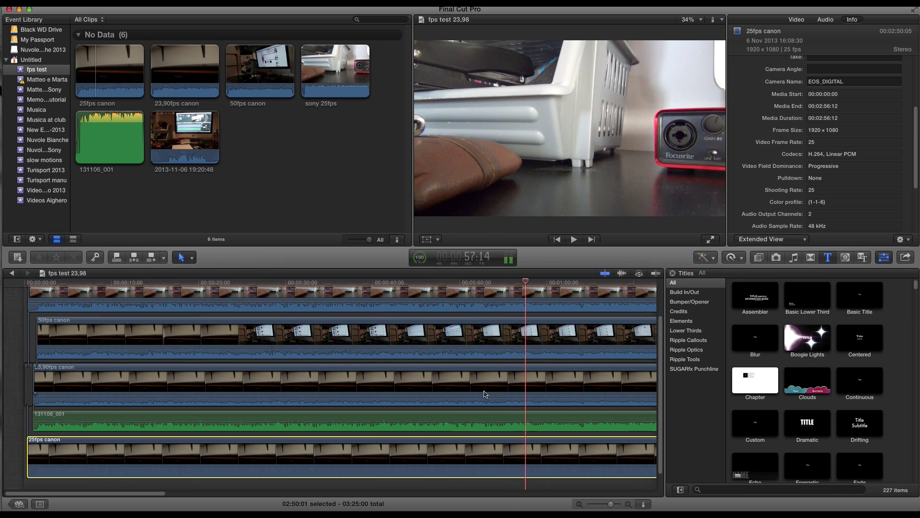
pyautogui.press('space')
pyautogui.hscroll(5, 484, 394)
pyautogui.hscroll(15, 484, 394)
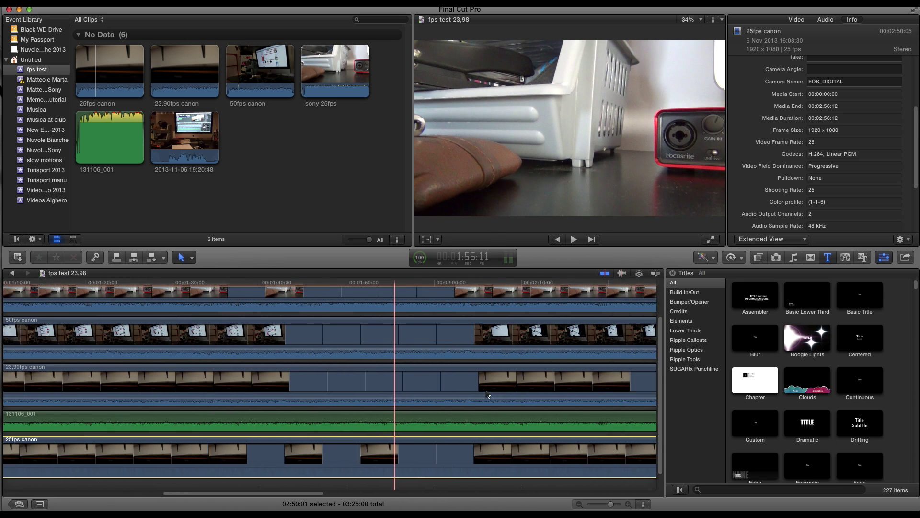
pyautogui.hscroll(10, 490, 394)
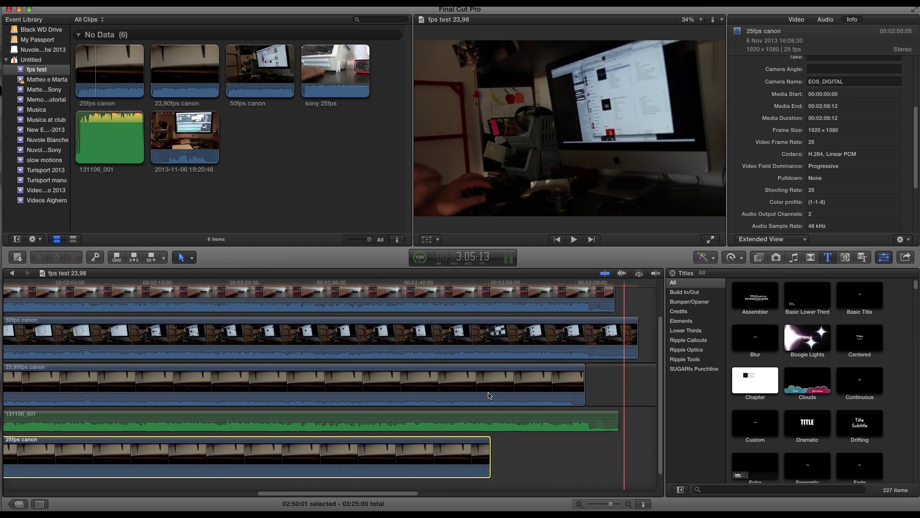
pyautogui.press('space')
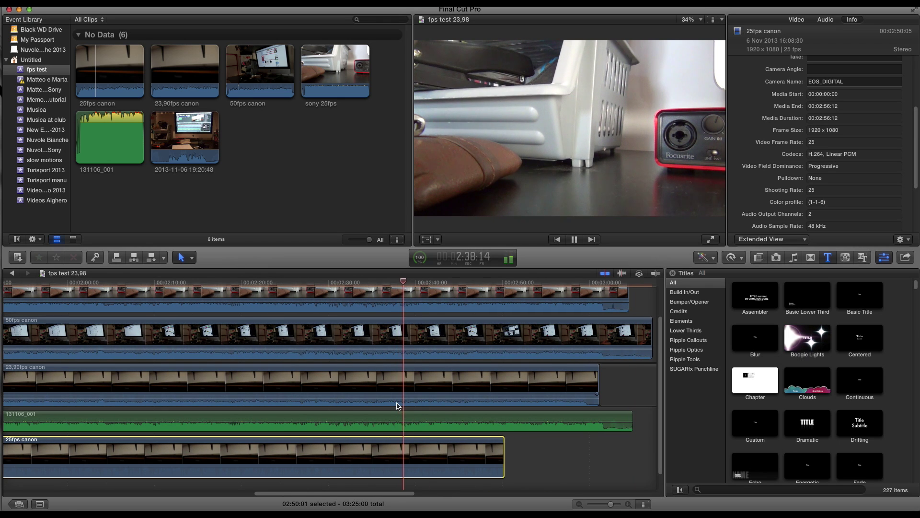
pyautogui.moveTo(408, 423); pyautogui.dragTo(431, 398)
pyautogui.press('space')
pyautogui.hscroll(-10, 211, 449)
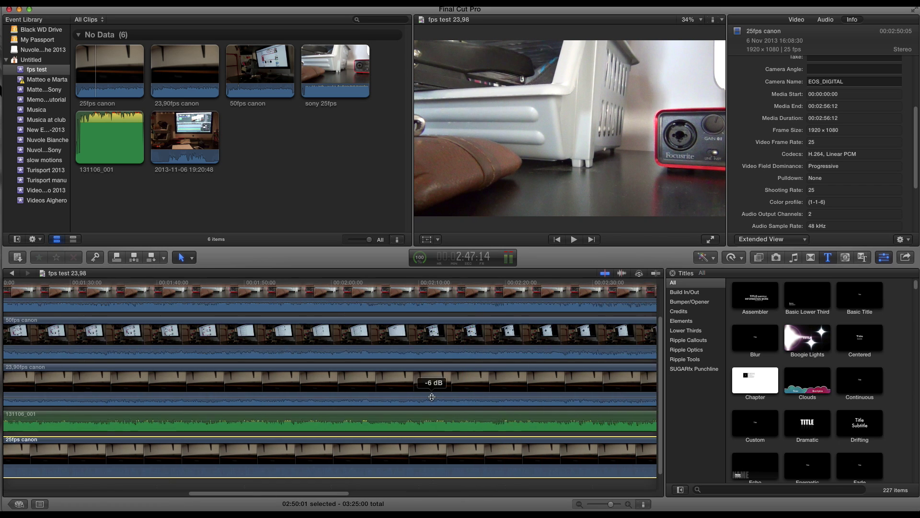
pyautogui.hscroll(-5, 211, 448)
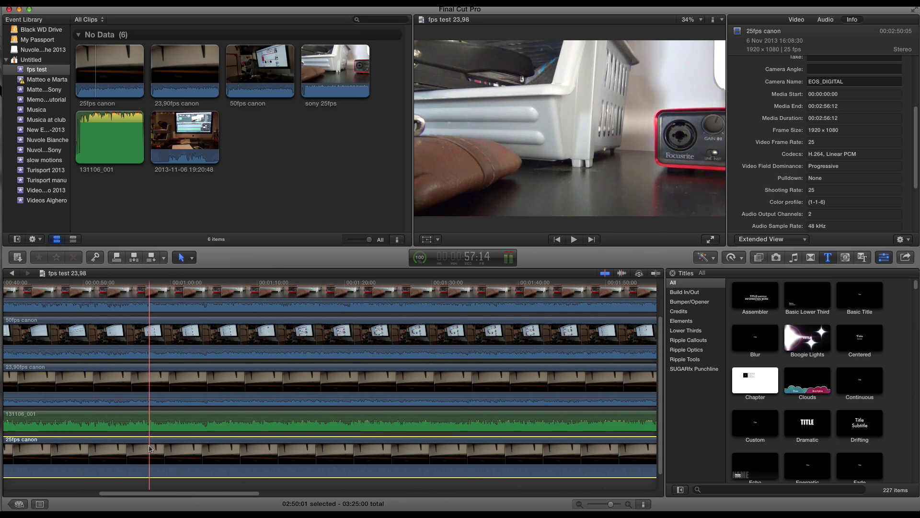
pyautogui.hscroll(-5, 143, 448)
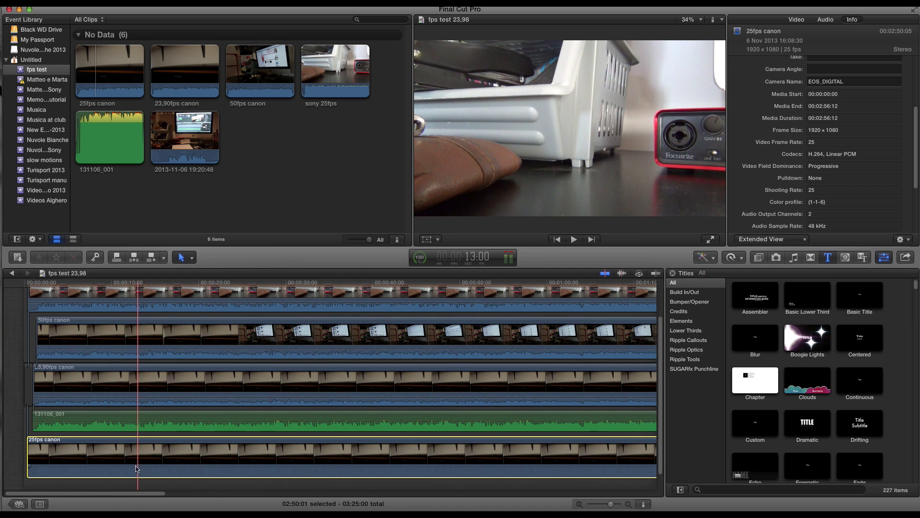
pyautogui.moveTo(128, 477); pyautogui.dragTo(126, 463)
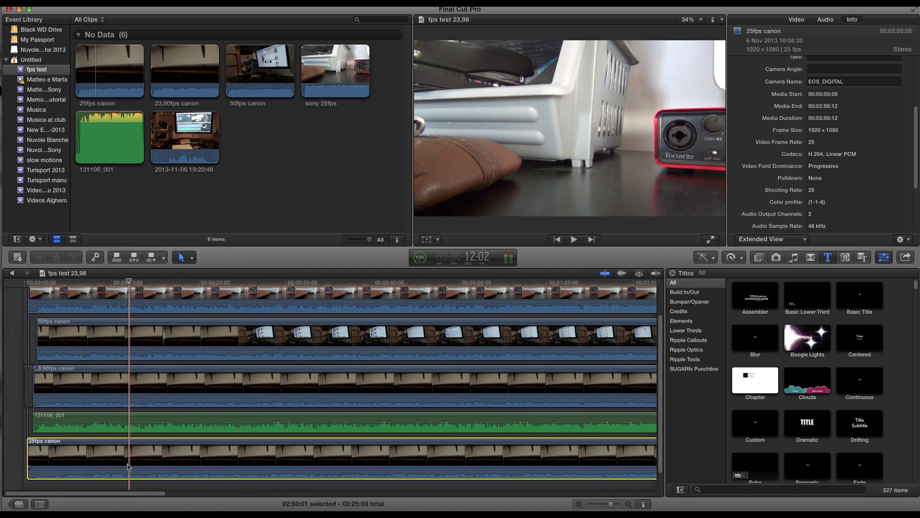
pyautogui.click(121, 469)
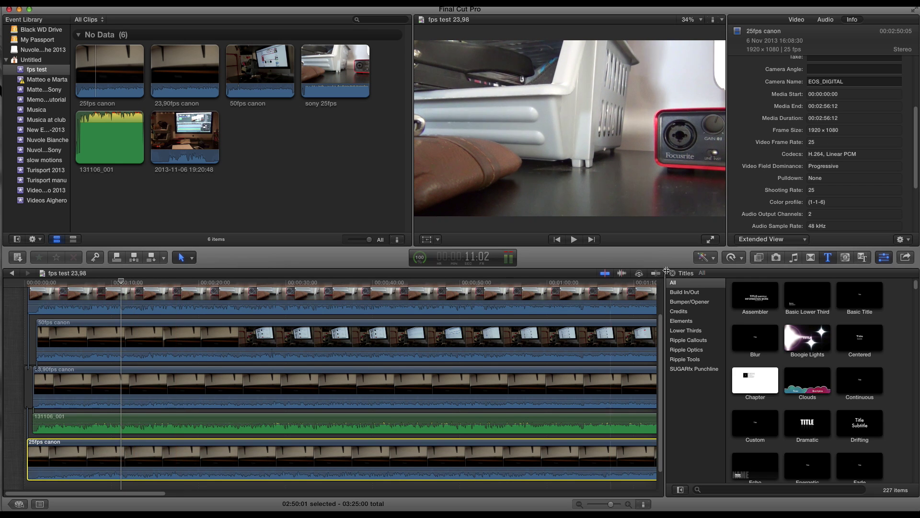
pyautogui.click(639, 272)
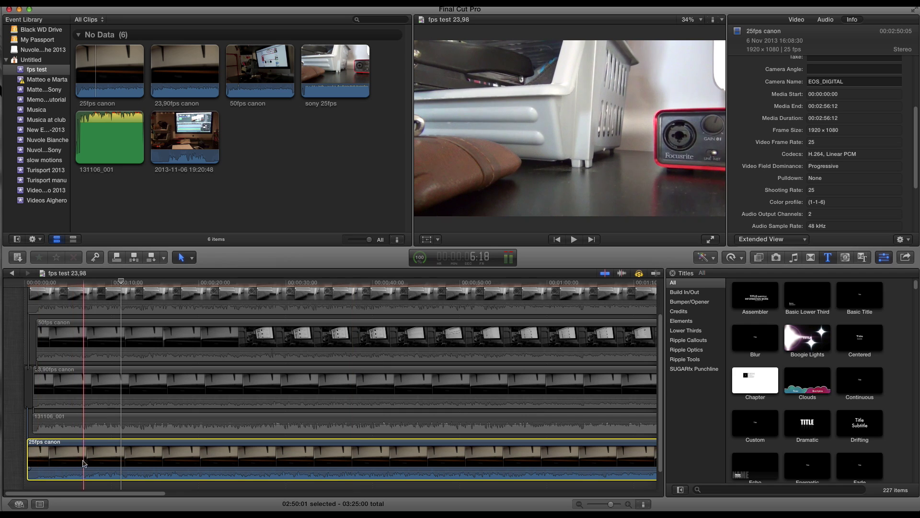
pyautogui.press('space')
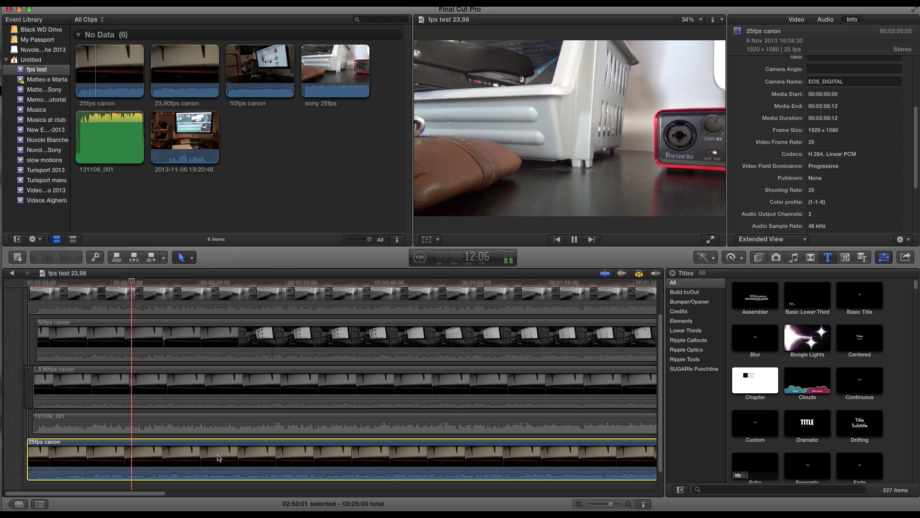
pyautogui.click(639, 273)
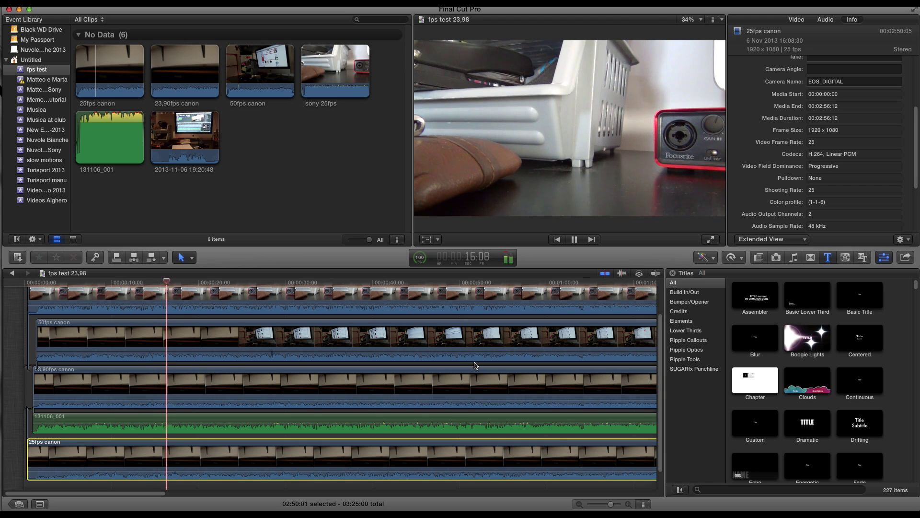
pyautogui.press('space')
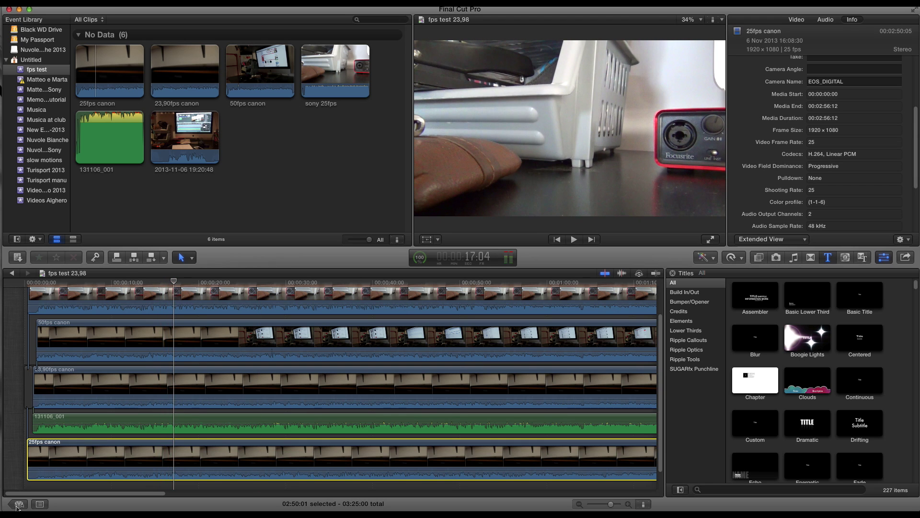
# Step: Open the fps test 25 project from the Project Library and return to the Calc table
pyautogui.click(18, 504)
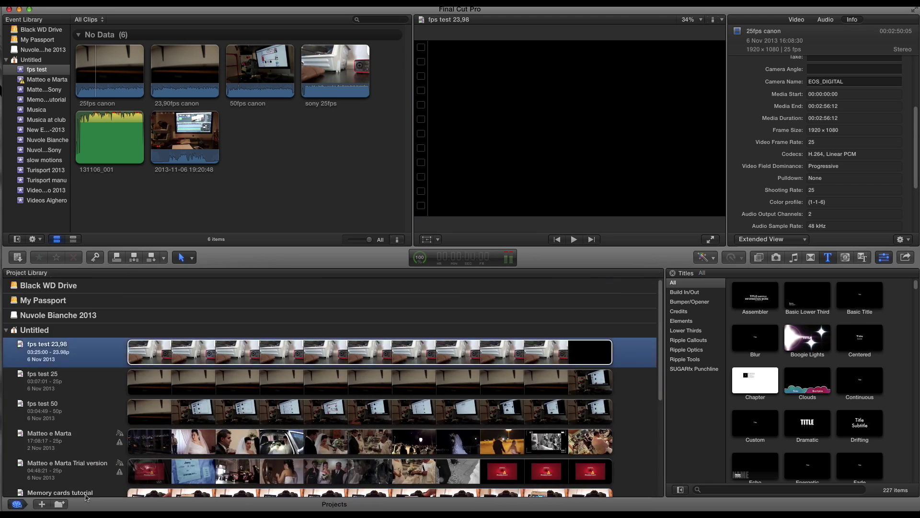
pyautogui.doubleClick(56, 379)
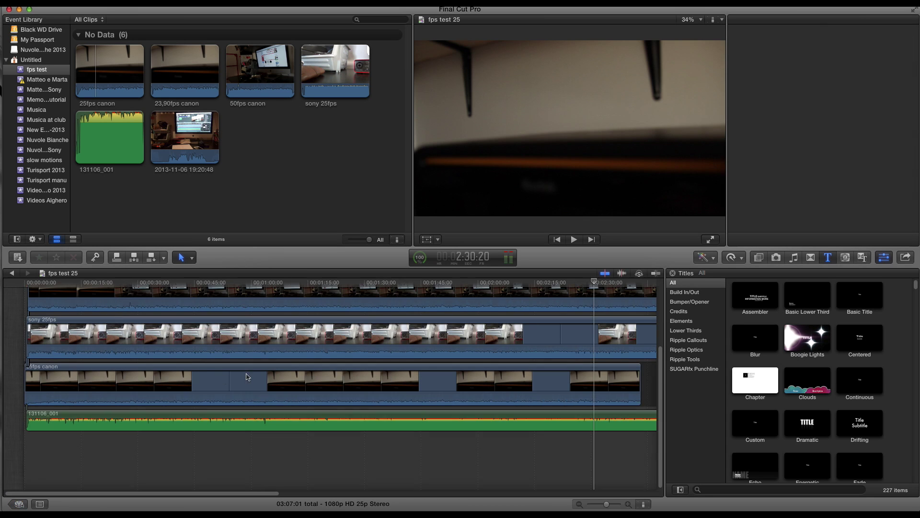
pyautogui.hotkey('ctrl', 'Up')
pyautogui.click(470, 154)
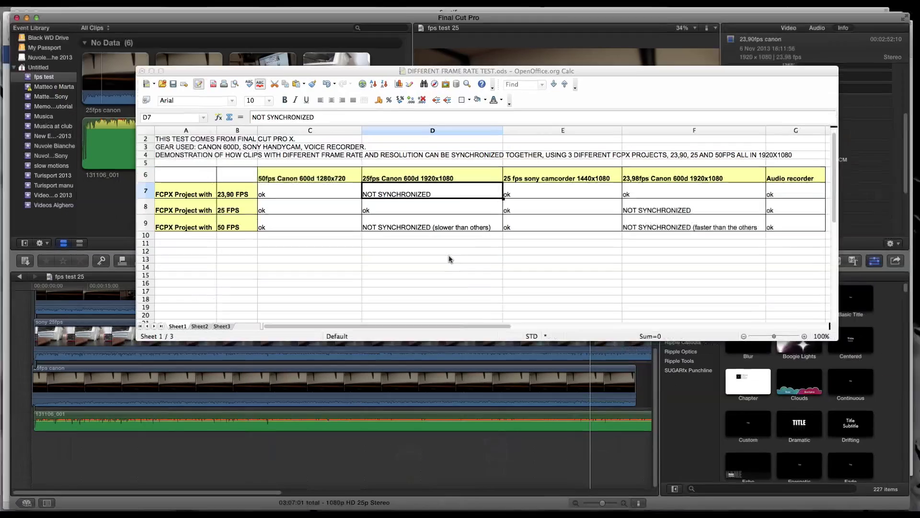
# Step: Step along the 25 FPS row from B8 to the NOT SYNCHRONIZED result in F8
pyautogui.click(223, 216)
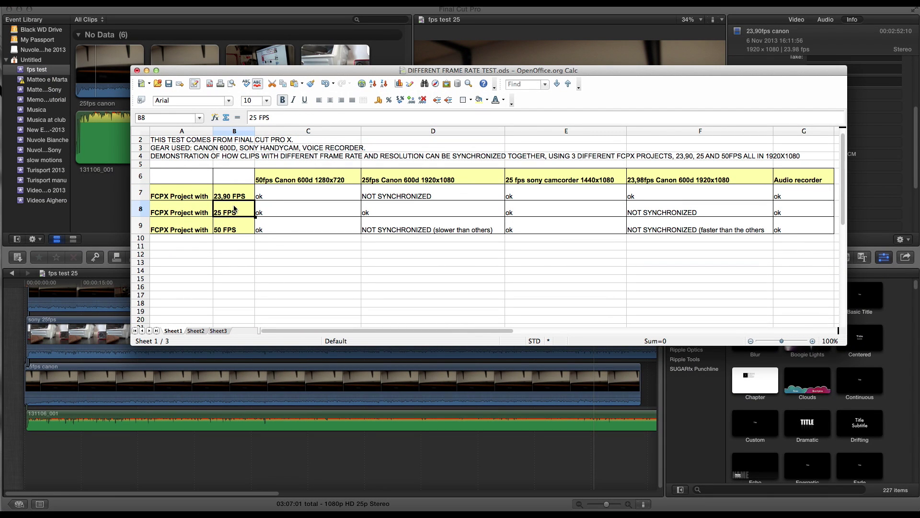
pyautogui.press('Right')
pyautogui.press('Right')
pyautogui.press('Right')
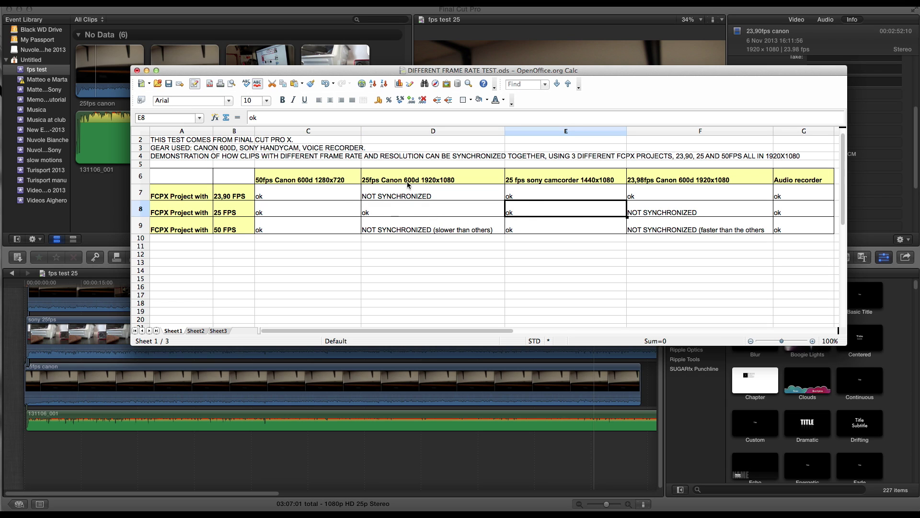
pyautogui.press('Right')
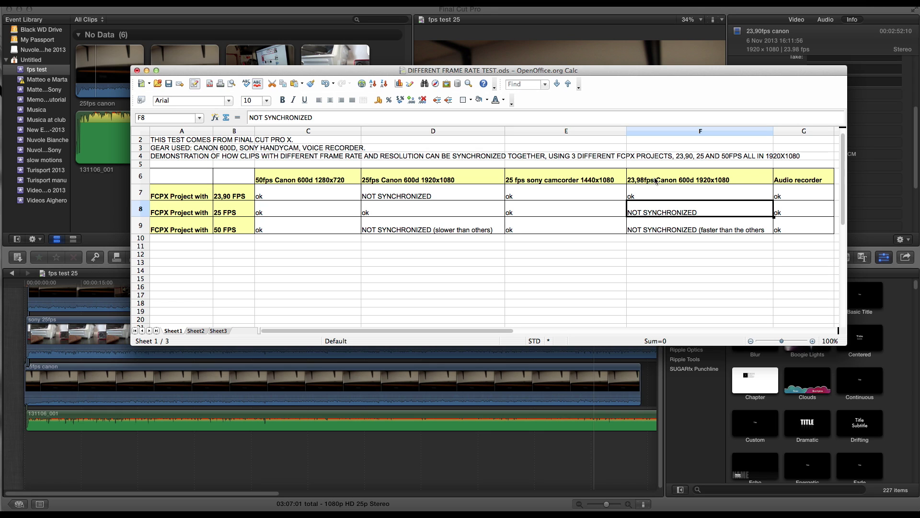
# Step: Compare the 25fps Canon (D) and 23,98fps Canon (F) headers with their 25 FPS results
pyautogui.click(709, 178)
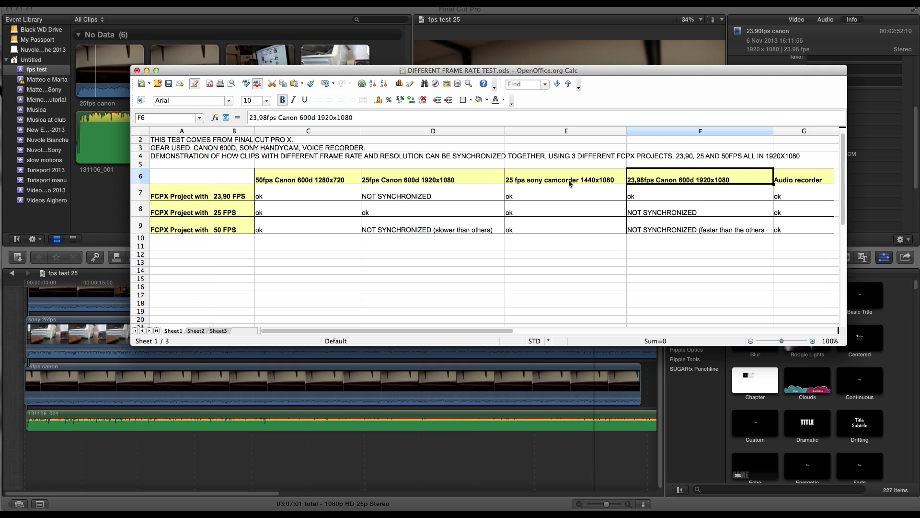
pyautogui.click(446, 181)
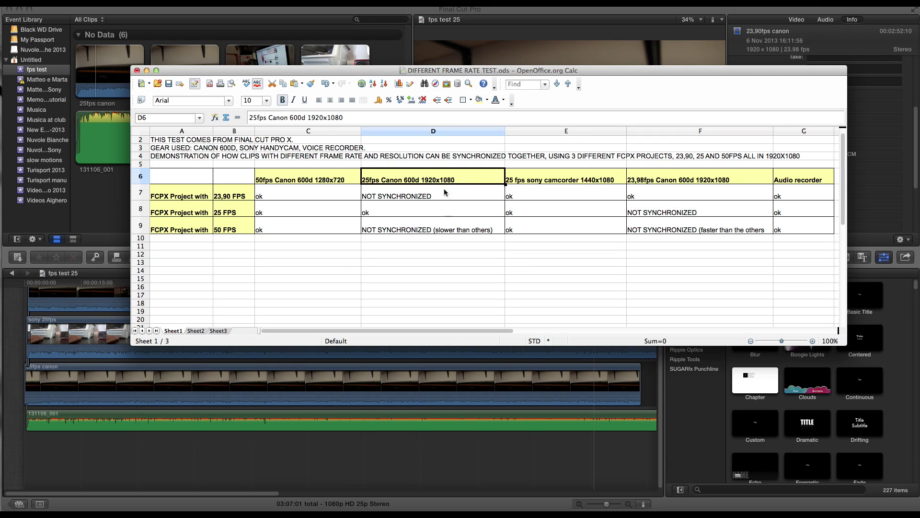
pyautogui.click(435, 214)
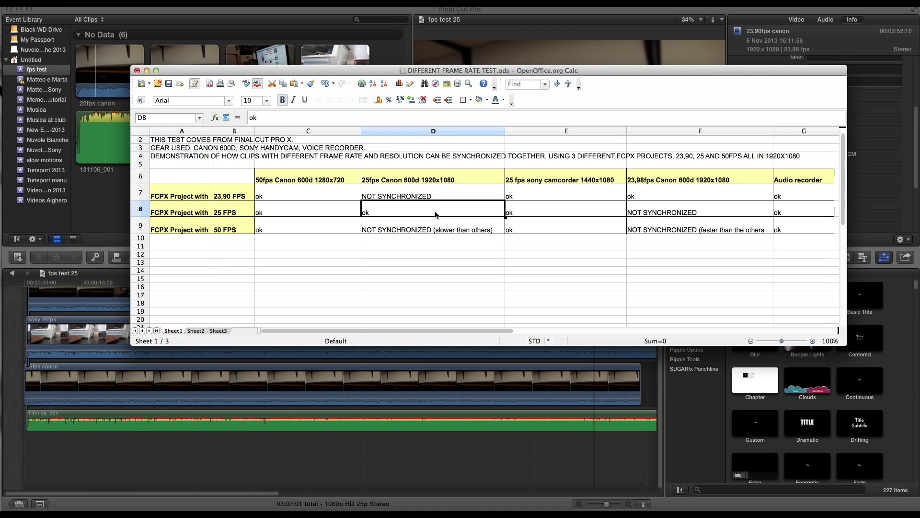
pyautogui.click(435, 180)
pyautogui.click(446, 214)
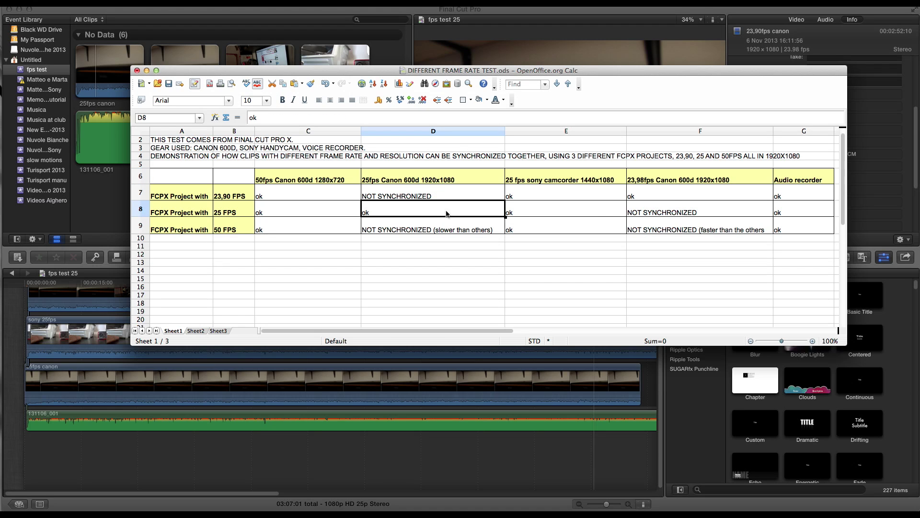
pyautogui.click(672, 211)
pyautogui.click(681, 178)
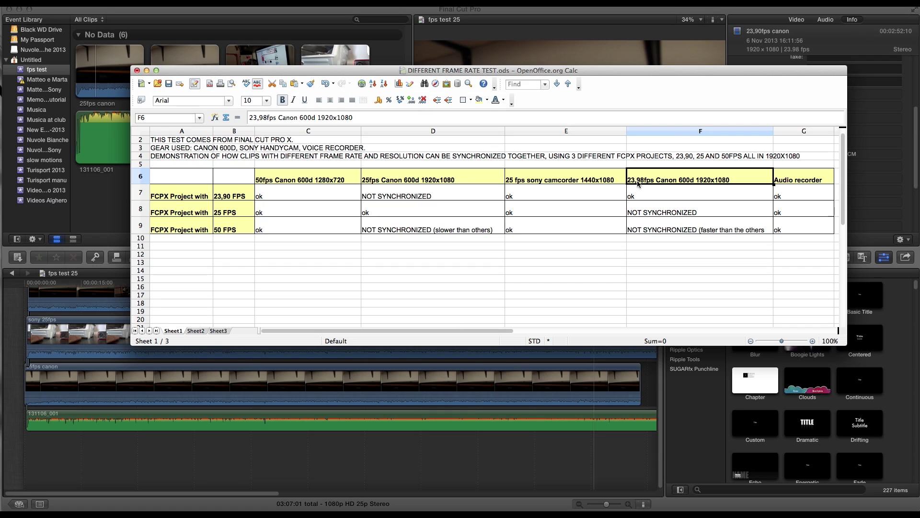
# Step: Recheck the F8, D8, E8 and C8 results, then bring Final Cut Pro back to front
pyautogui.click(657, 211)
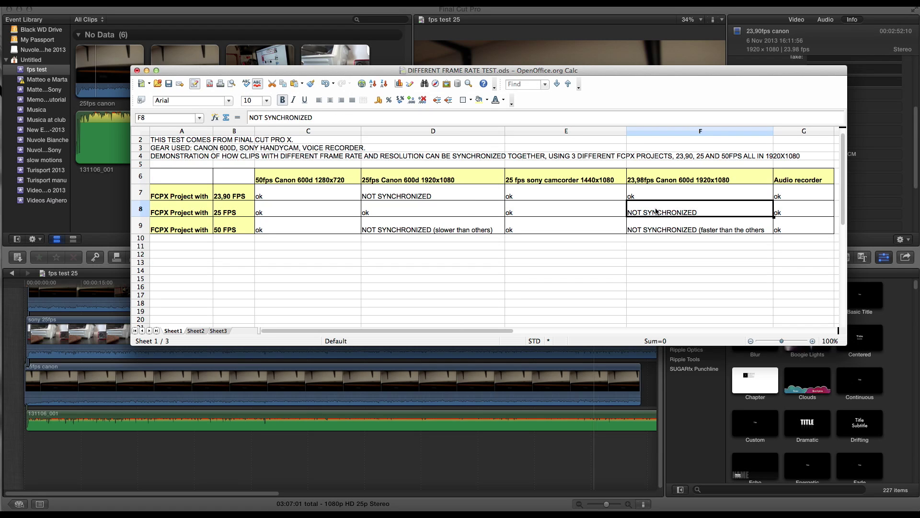
pyautogui.click(472, 214)
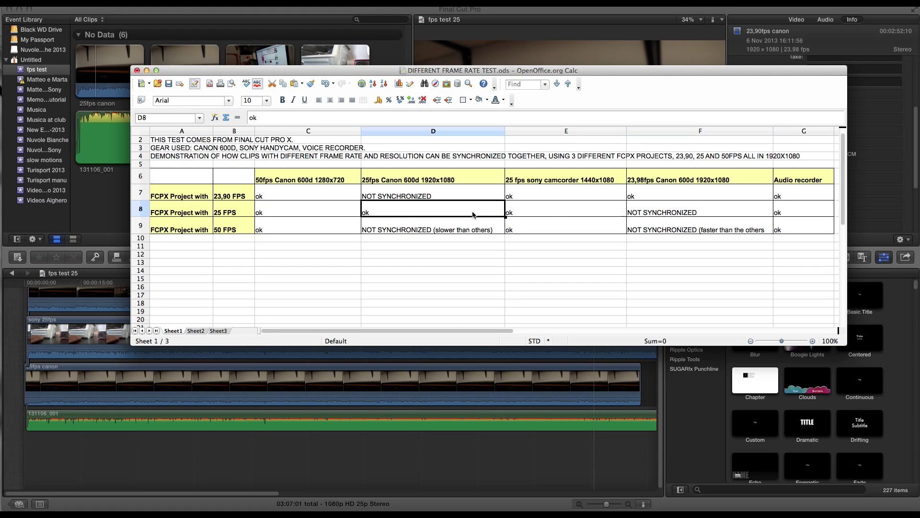
pyautogui.click(536, 210)
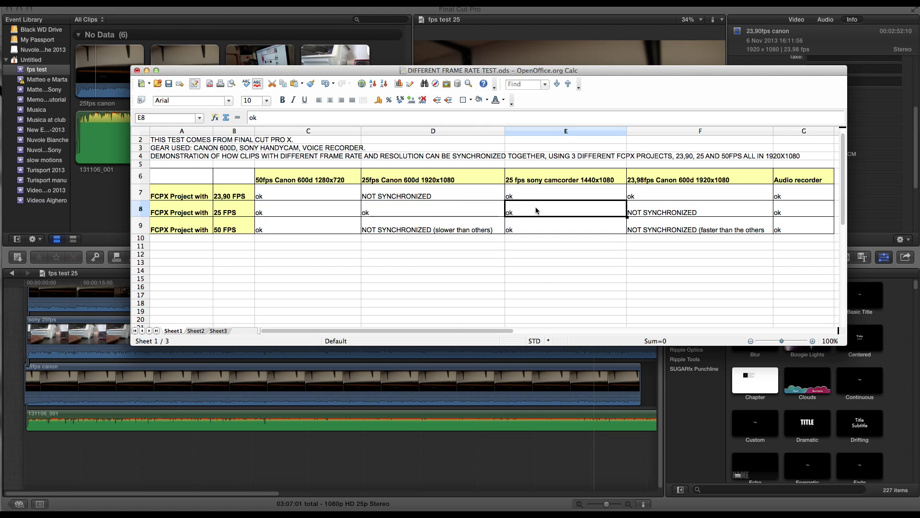
pyautogui.click(326, 215)
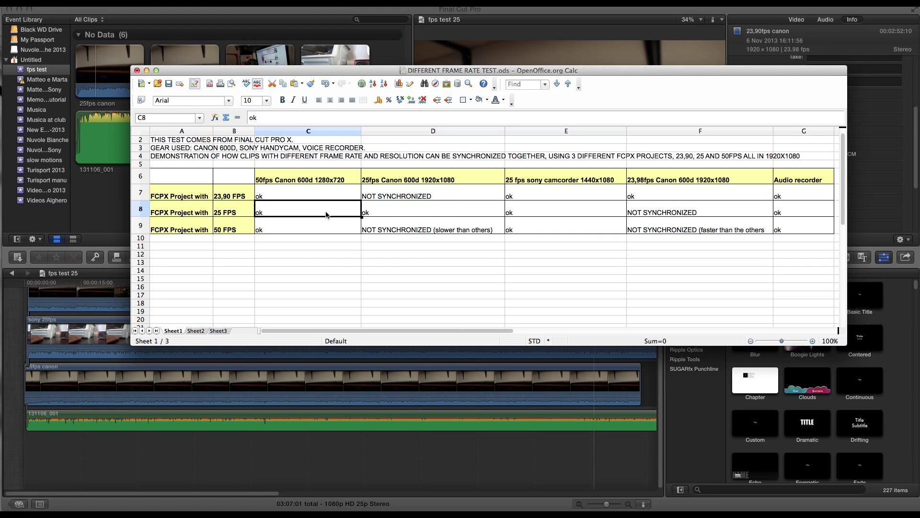
pyautogui.click(71, 428)
# Step: Open the fps test 50 project, select a gap in its timeline, and bring up Mission Control
pyautogui.click(21, 507)
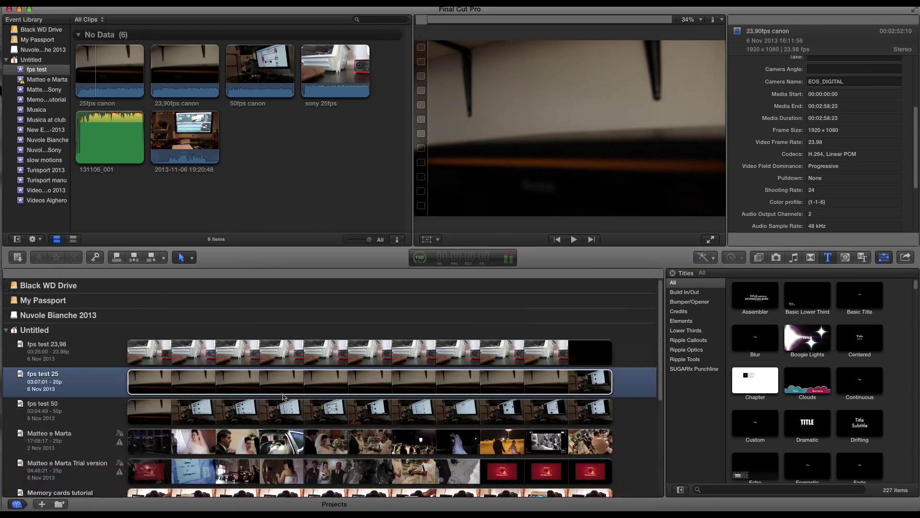
pyautogui.doubleClick(87, 413)
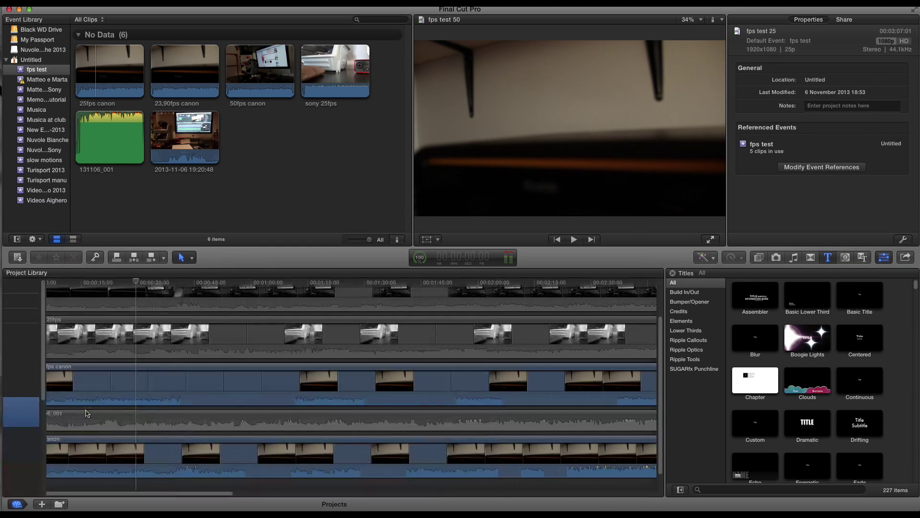
pyautogui.click(26, 394)
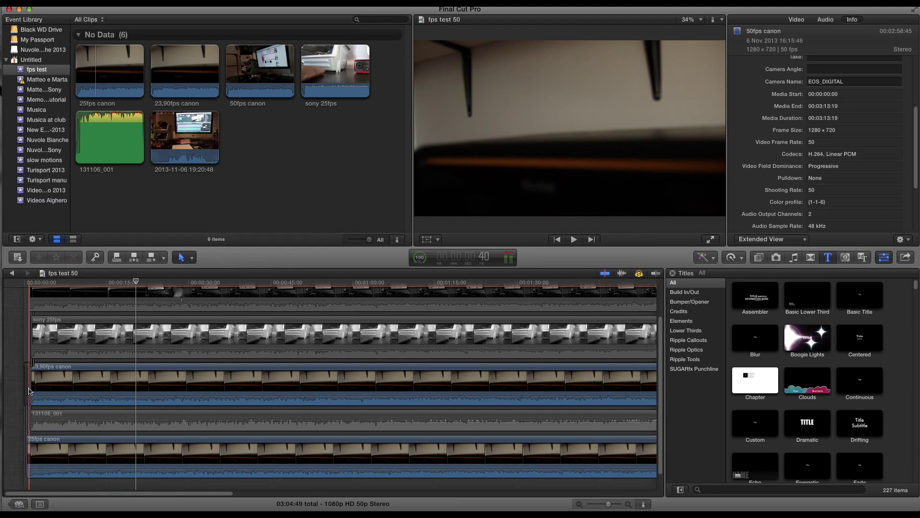
pyautogui.click(31, 392)
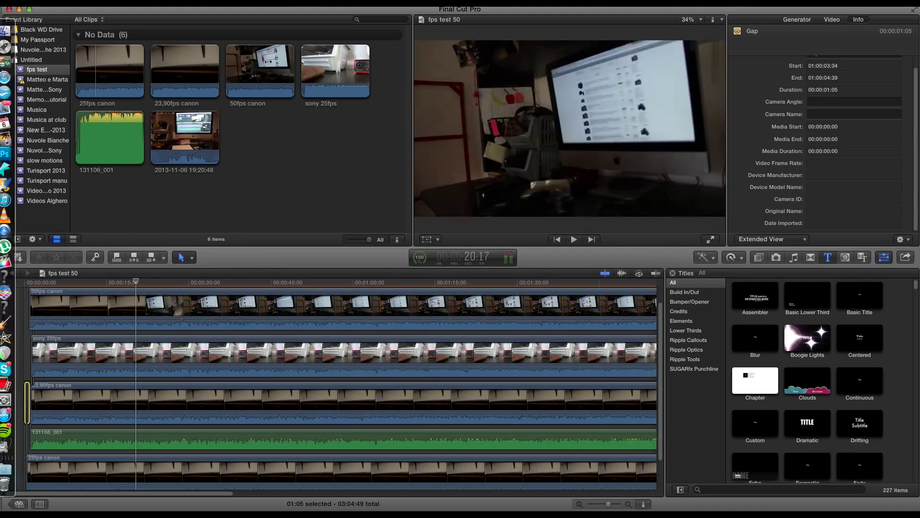
pyautogui.hotkey('ctrl', 'Up')
# Step: Review the 50 FPS row in B9 against the 25fps Canon and 23,98fps Canon headings
pyautogui.click(422, 123)
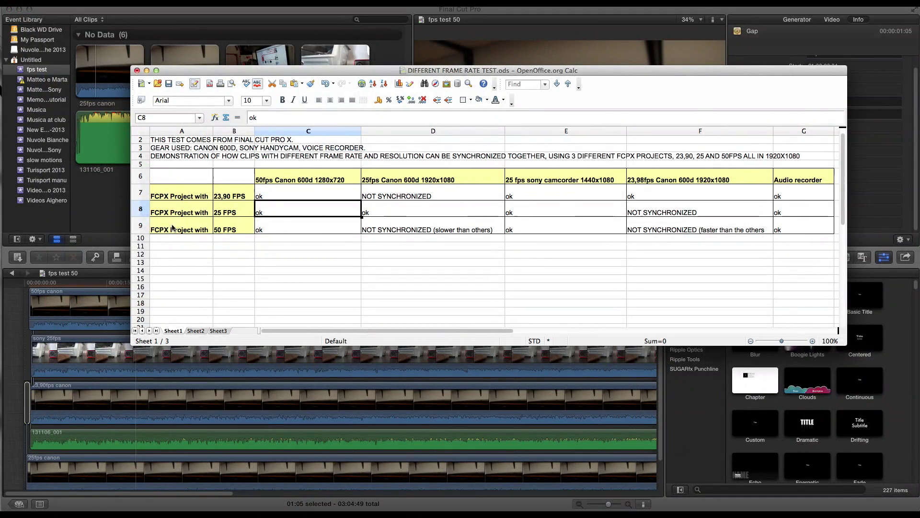
pyautogui.click(227, 228)
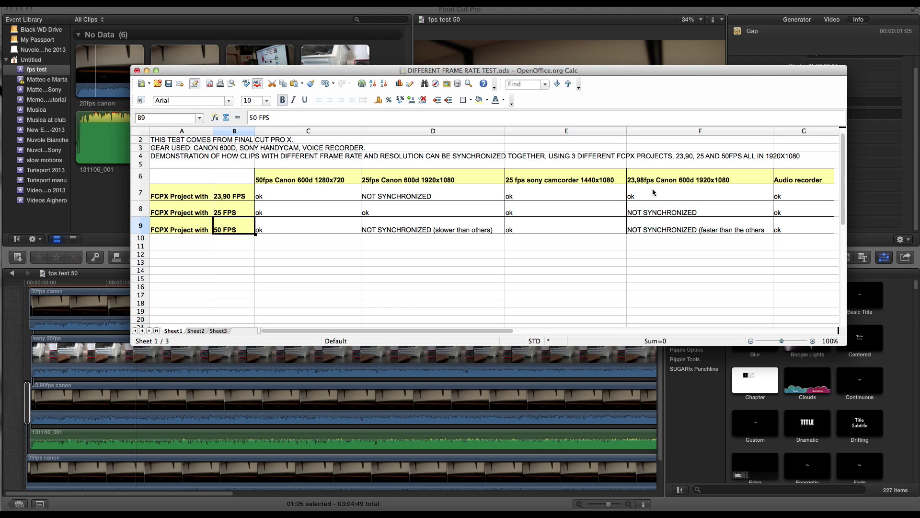
pyautogui.click(434, 179)
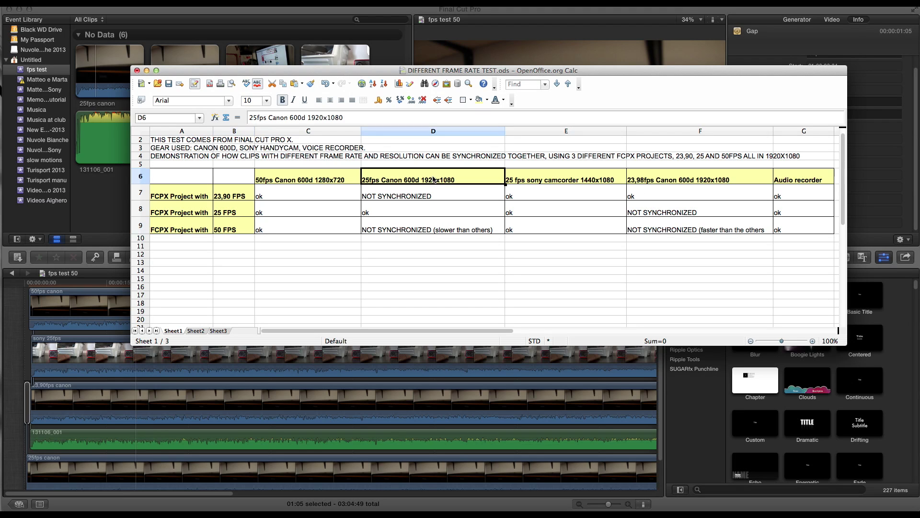
pyautogui.click(662, 175)
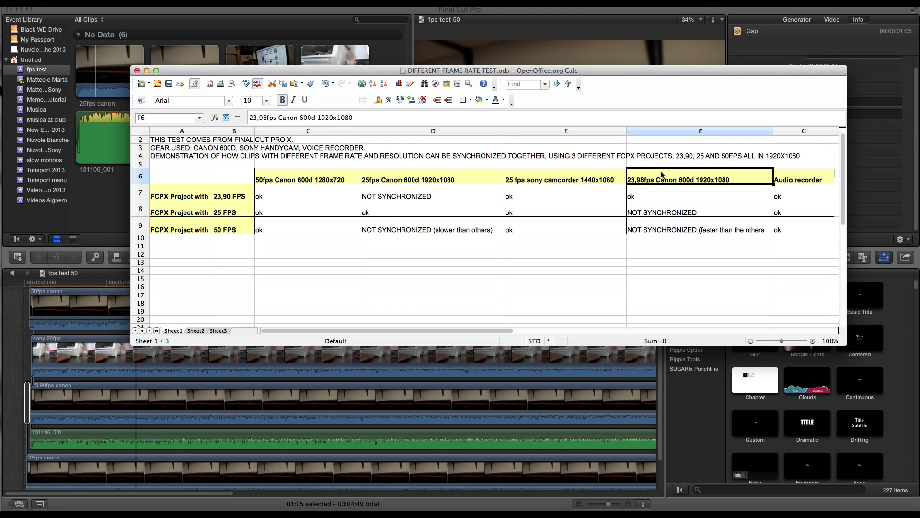
pyautogui.click(450, 181)
pyautogui.click(719, 182)
# Step: Lower the 23,90fps canon clip to -6 dB and the 25fps canon clip to -2 dB
pyautogui.click(173, 395)
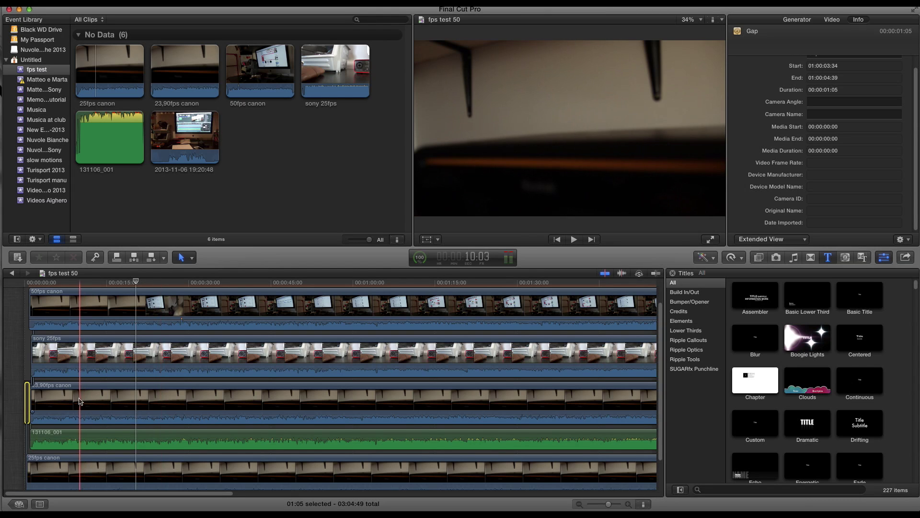
pyautogui.moveTo(67, 413); pyautogui.dragTo(66, 424)
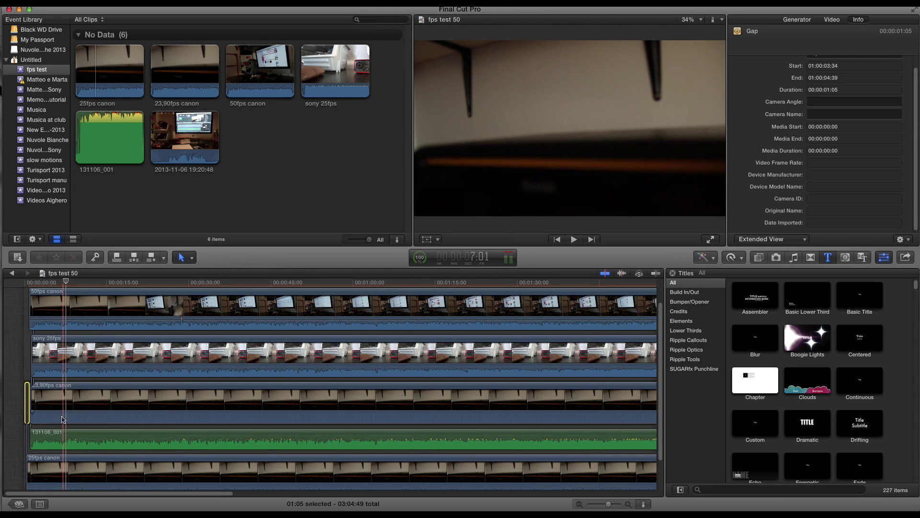
pyautogui.scroll(-2, 52, 404)
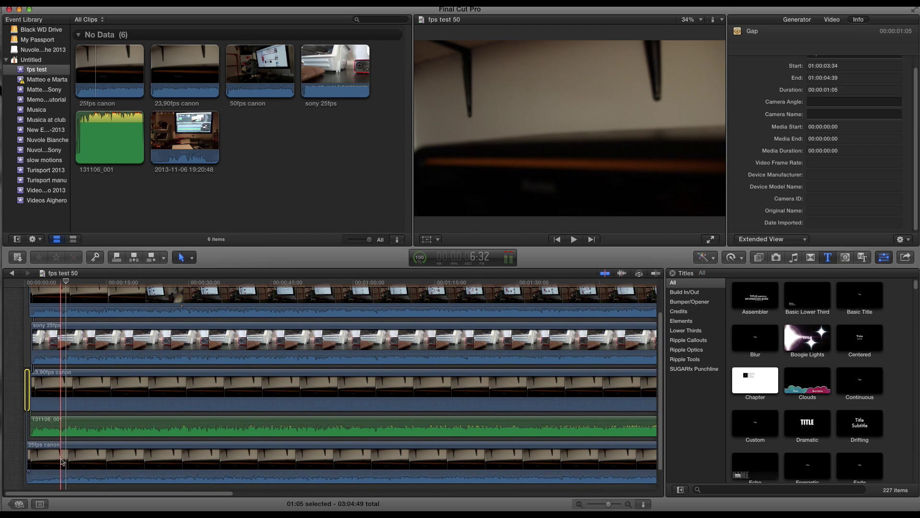
pyautogui.click(60, 478)
pyautogui.moveTo(61, 472); pyautogui.dragTo(65, 488)
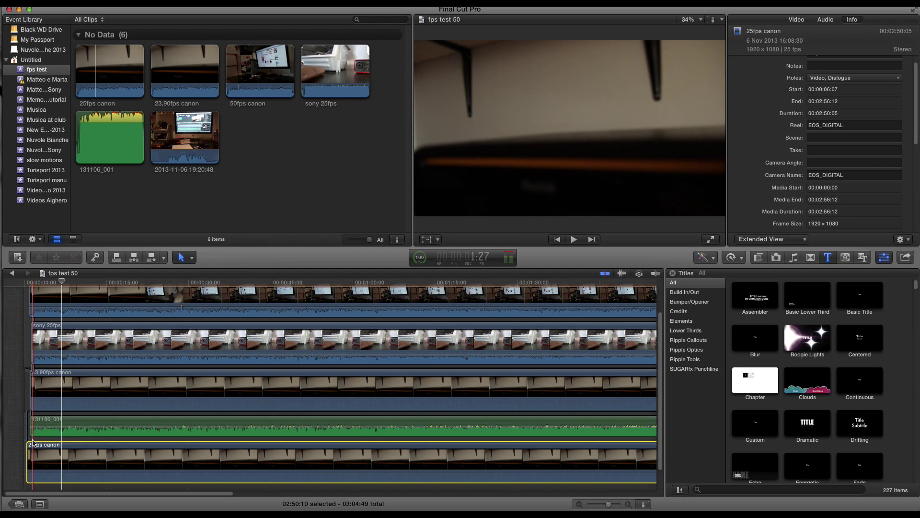
# Step: Play the fps test 50 timeline to compare the clips' sync
pyautogui.press('space')
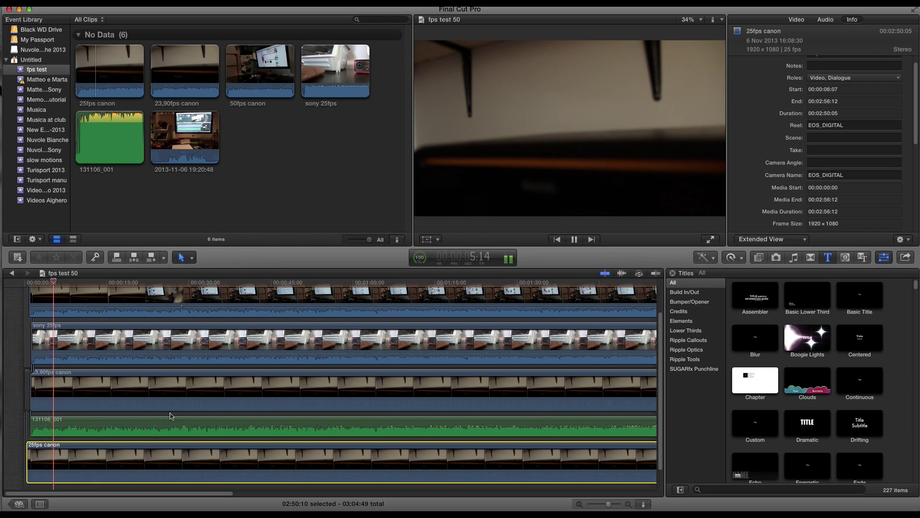
pyautogui.scroll(3, 172, 416)
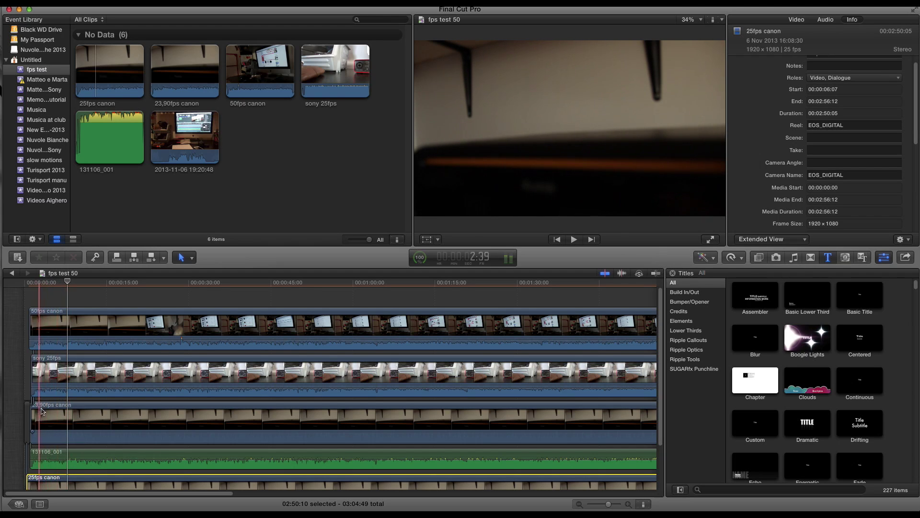
pyautogui.scroll(-2, 117, 413)
pyautogui.scroll(-1, 117, 413)
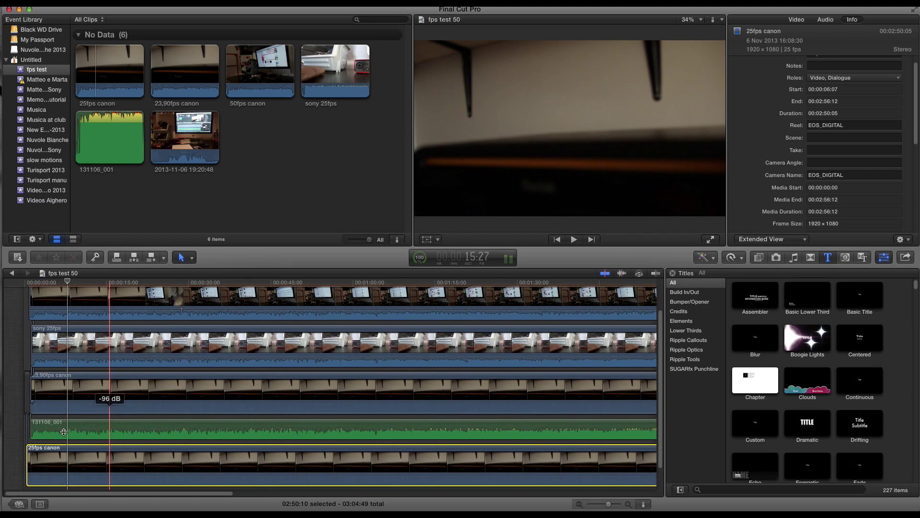
# Step: Select the 25fps canon clip together with the sony 25fps clip
pyautogui.click(88, 426)
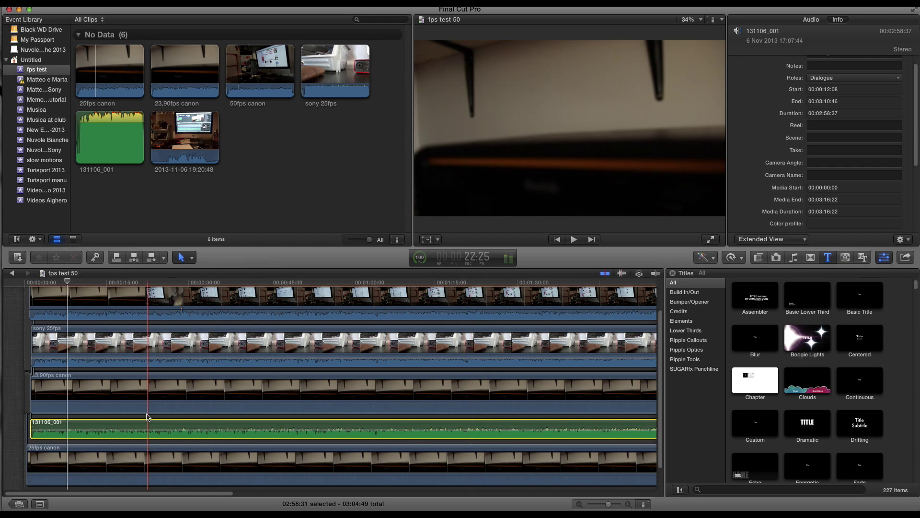
pyautogui.scroll(-3, 67, 448)
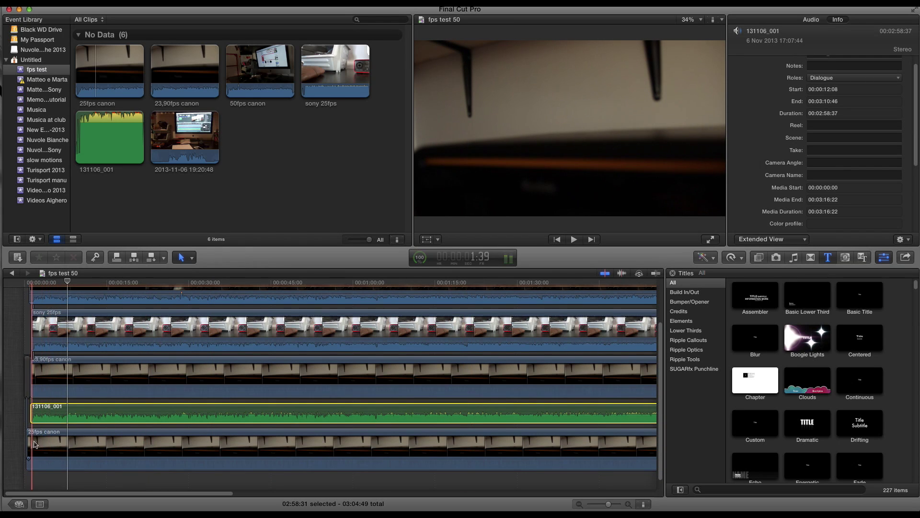
pyautogui.click(76, 446)
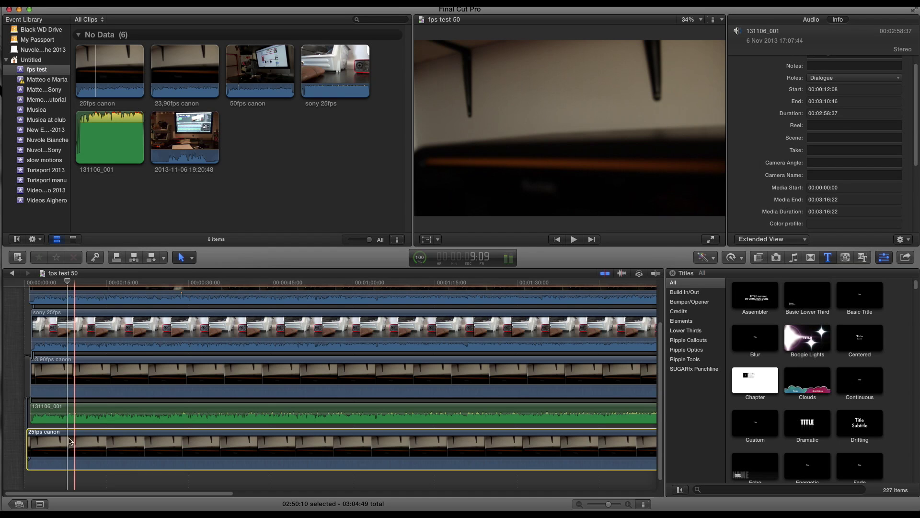
pyautogui.scroll(1, 79, 330)
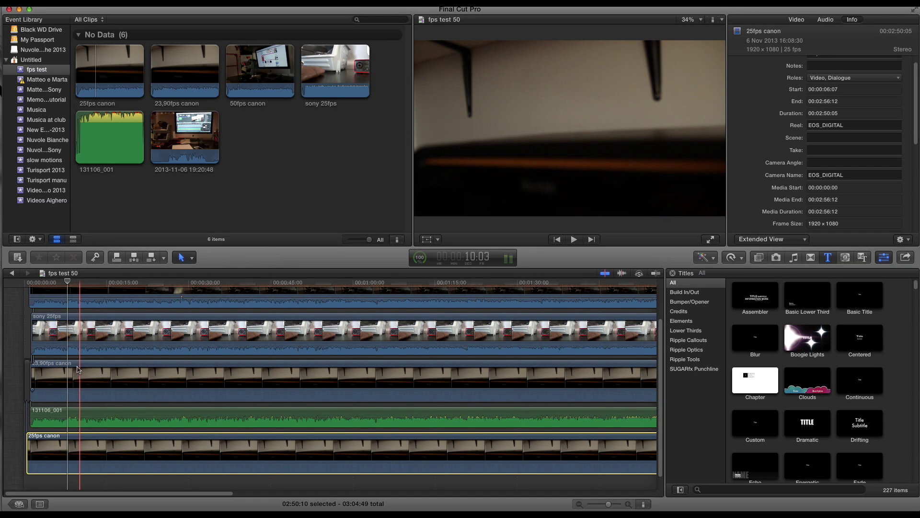
pyautogui.keyDown('super'); pyautogui.click(65, 331); pyautogui.keyUp('super')
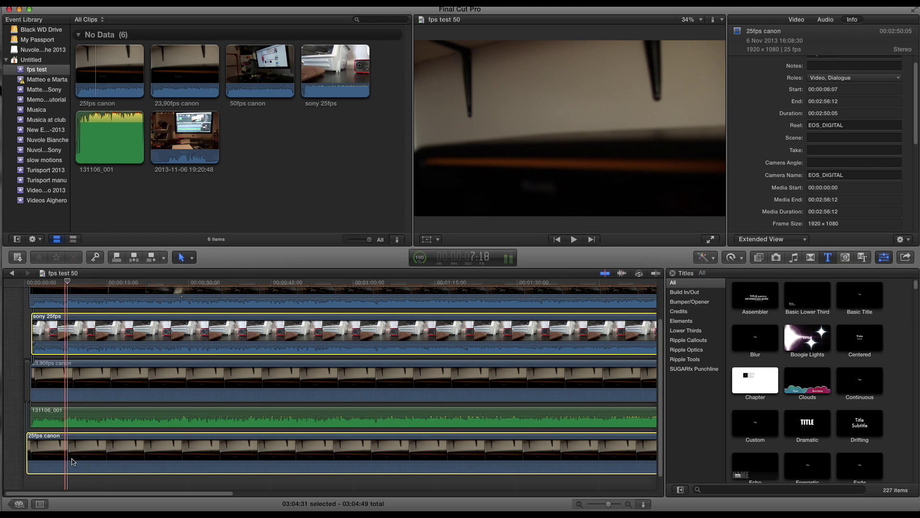
# Step: Lower the sony 25fps clip to -4 dB, solo both 25fps clips, and play from near the start
pyautogui.moveTo(78, 336); pyautogui.dragTo(78, 340)
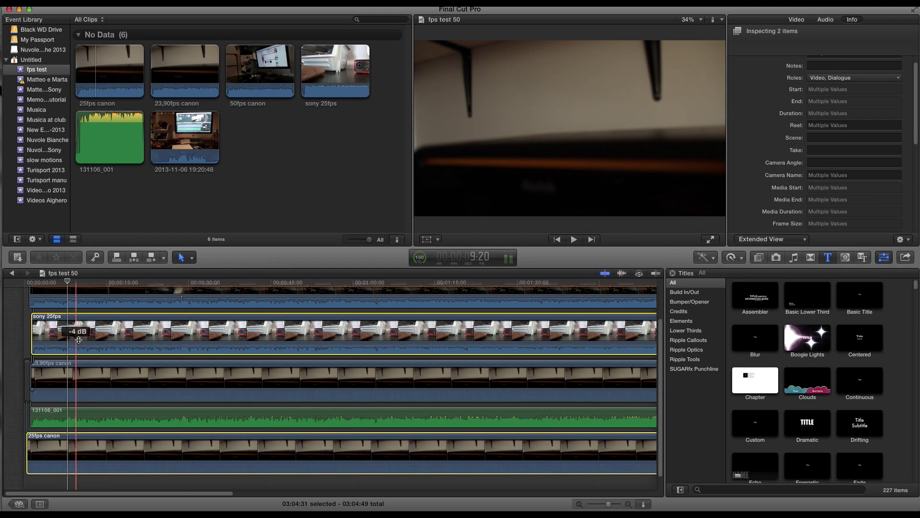
pyautogui.click(638, 274)
pyautogui.moveTo(49, 463)
pyautogui.mouseDown()
pyautogui.moveTo(49, 472)
pyautogui.moveTo(40, 462)
pyautogui.mouseUp()
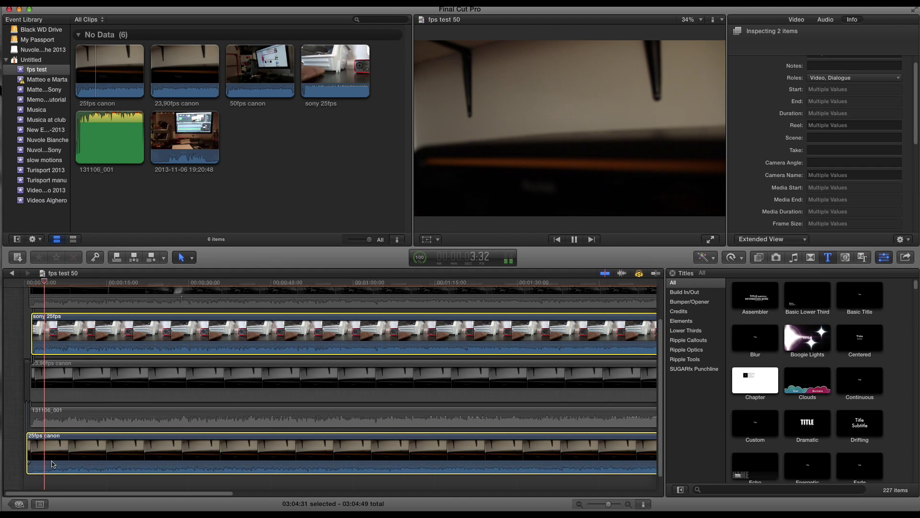
pyautogui.press('space')
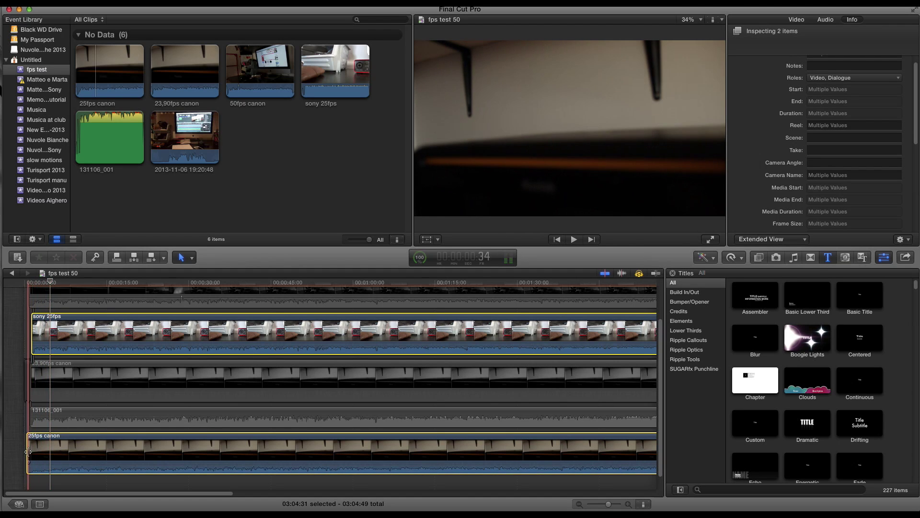
pyautogui.click(28, 451)
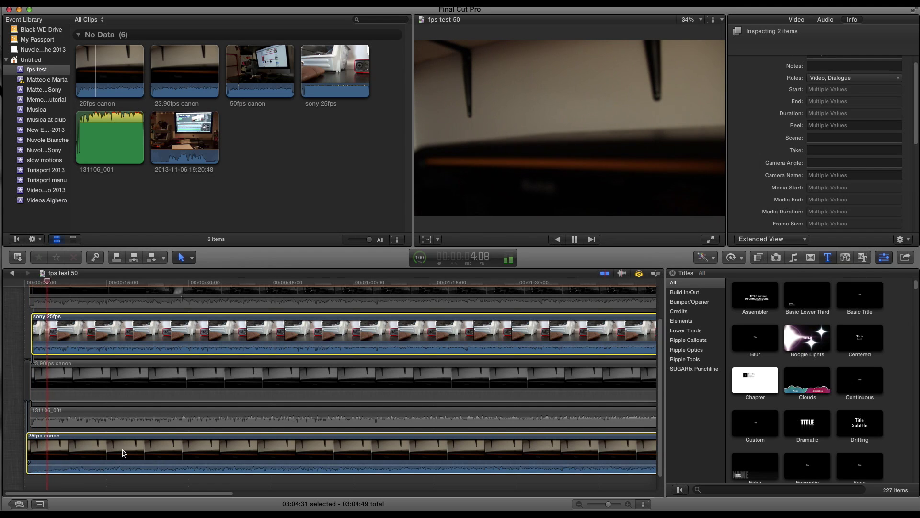
pyautogui.press('space')
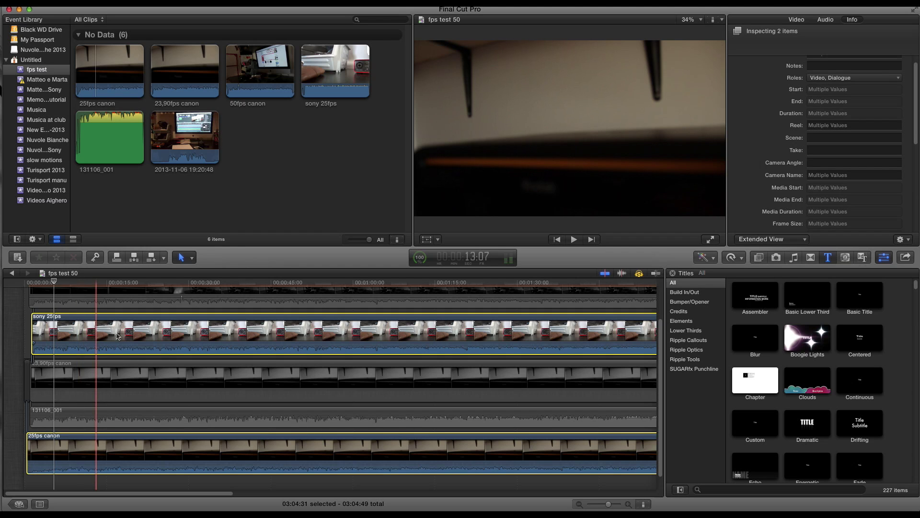
# Step: Lower the 25fps canon clip to -2 dB during playback, then turn solo off
pyautogui.hscroll(5, 372, 338)
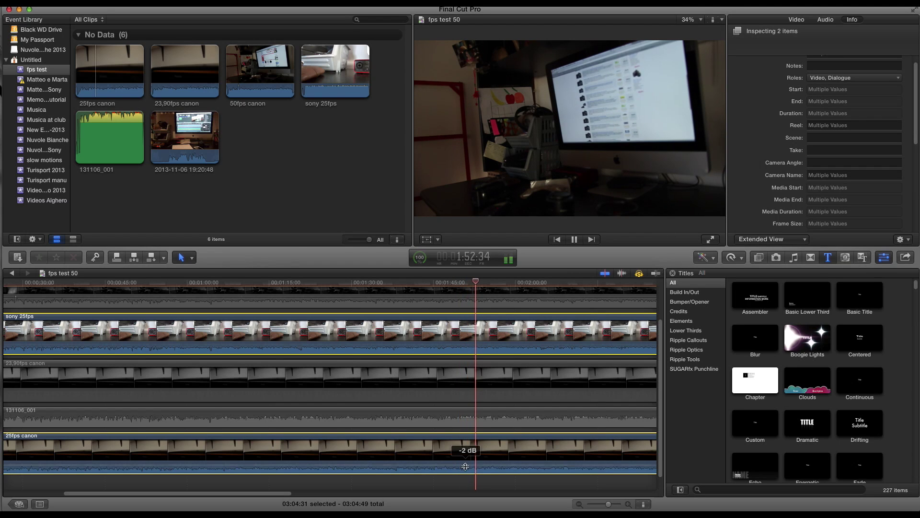
pyautogui.moveTo(465, 463); pyautogui.dragTo(465, 463)
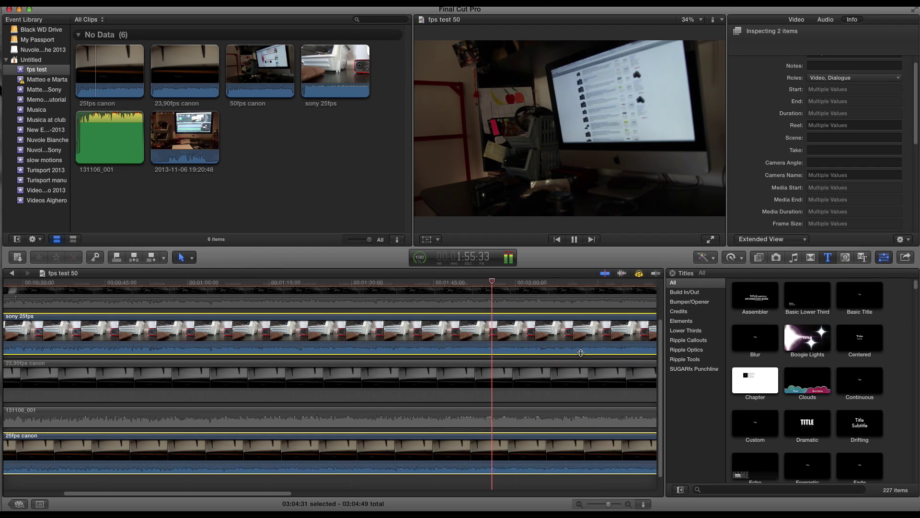
pyautogui.press('space')
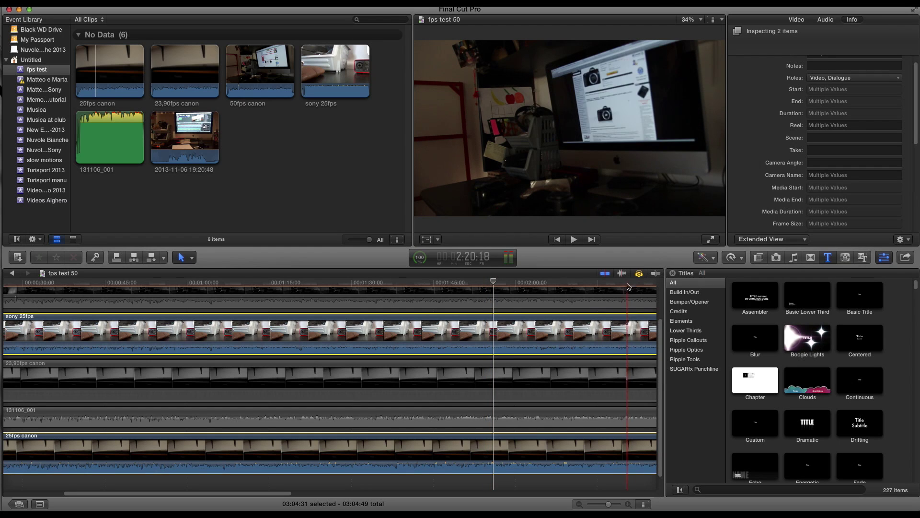
pyautogui.click(640, 273)
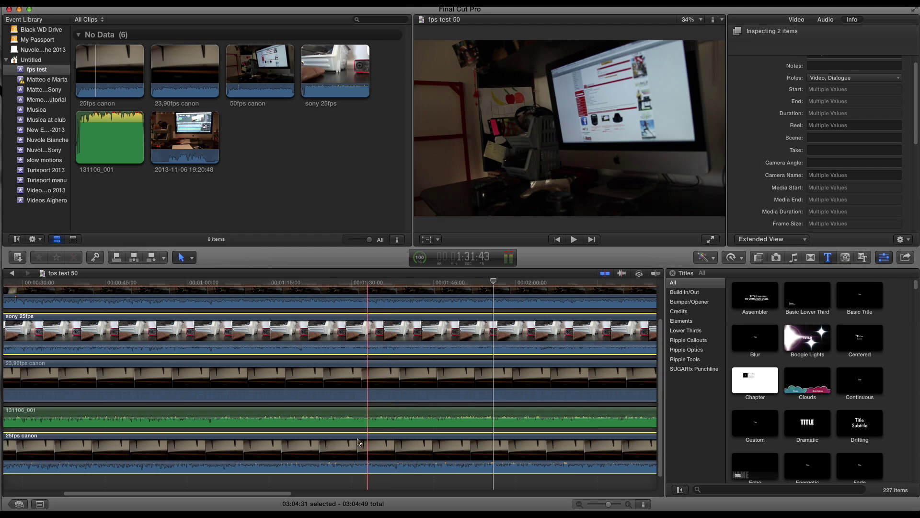
# Step: Solo the 25fps Canon clip and play it alone from around 1:39:40
pyautogui.click(405, 464)
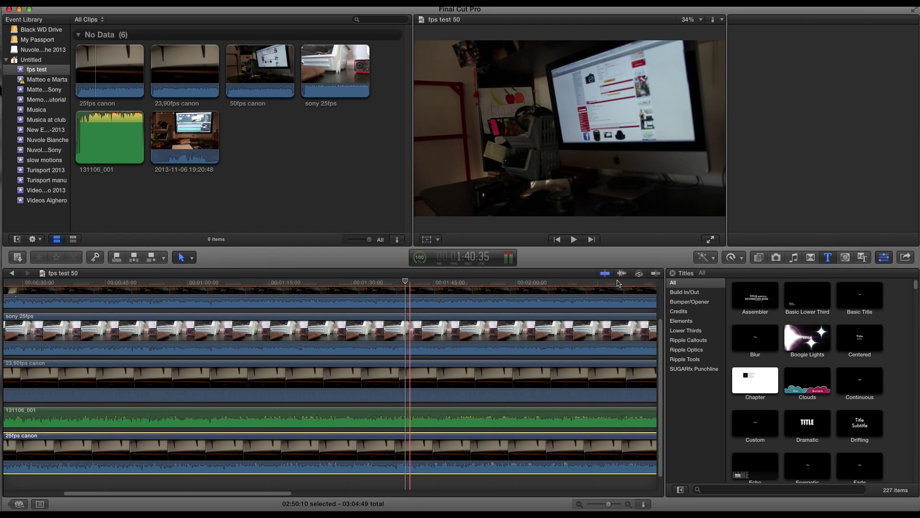
pyautogui.click(639, 273)
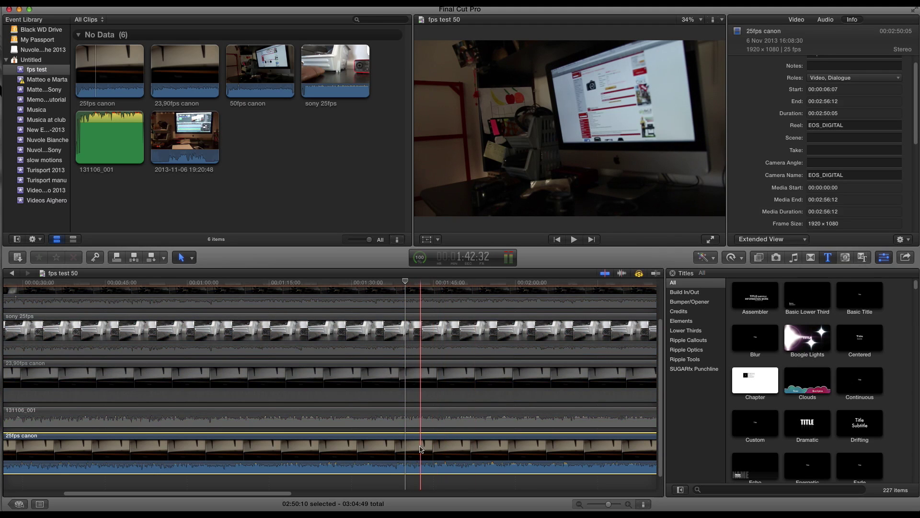
pyautogui.press('space')
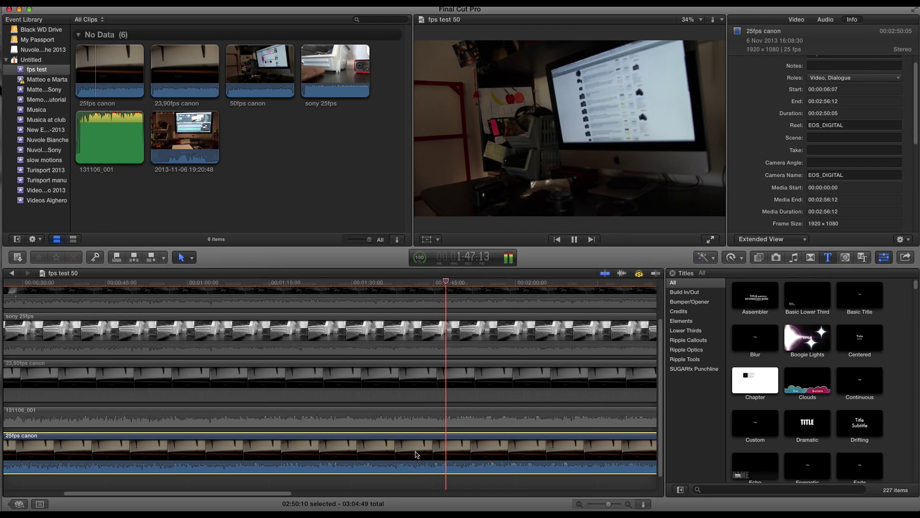
pyautogui.press('space')
# Step: Solo the sony 25fps clip for playback, then turn Solo off so all clips play
pyautogui.click(444, 335)
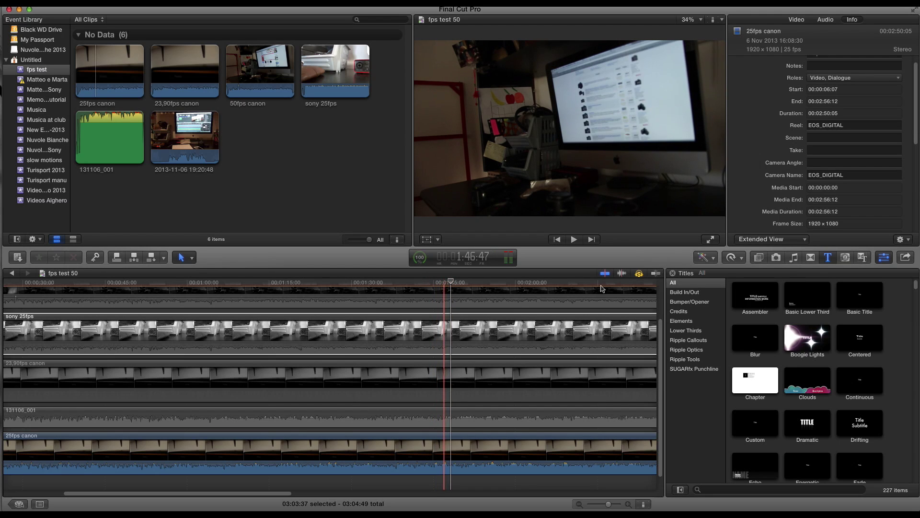
pyautogui.click(638, 274)
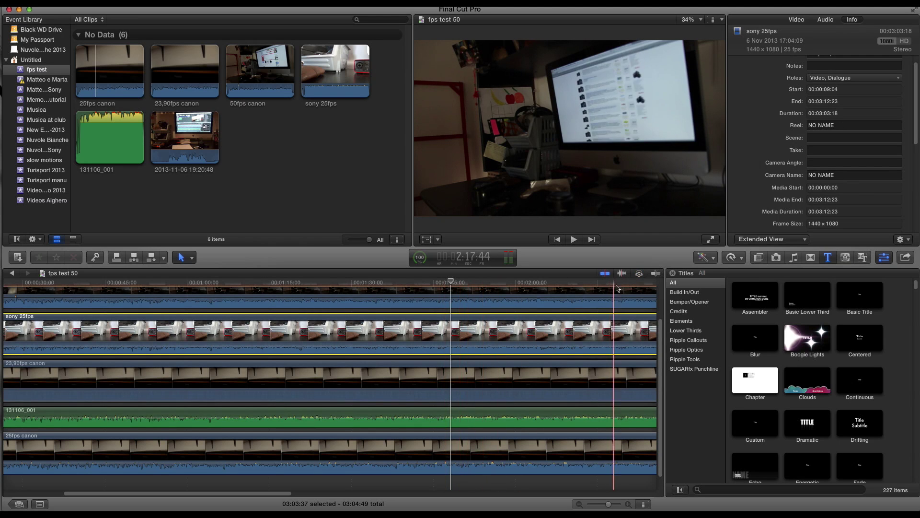
pyautogui.click(639, 275)
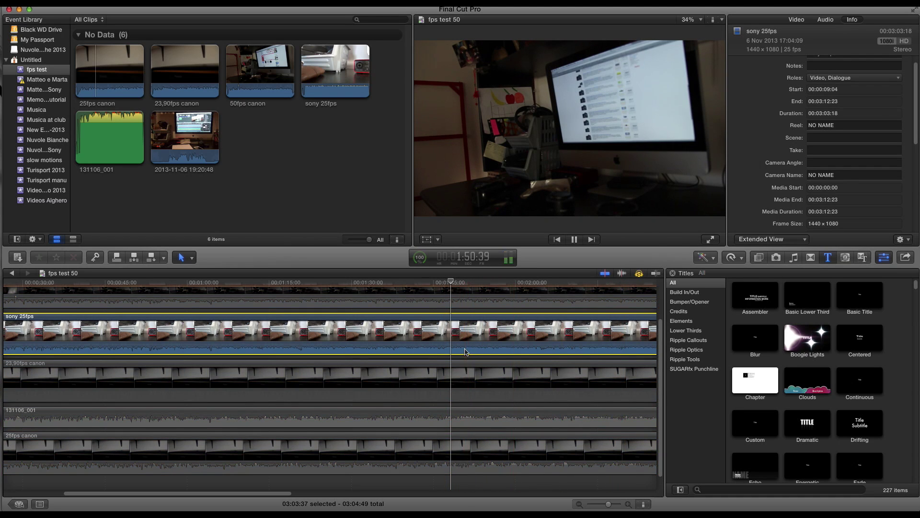
pyautogui.hscroll(-5, 466, 358)
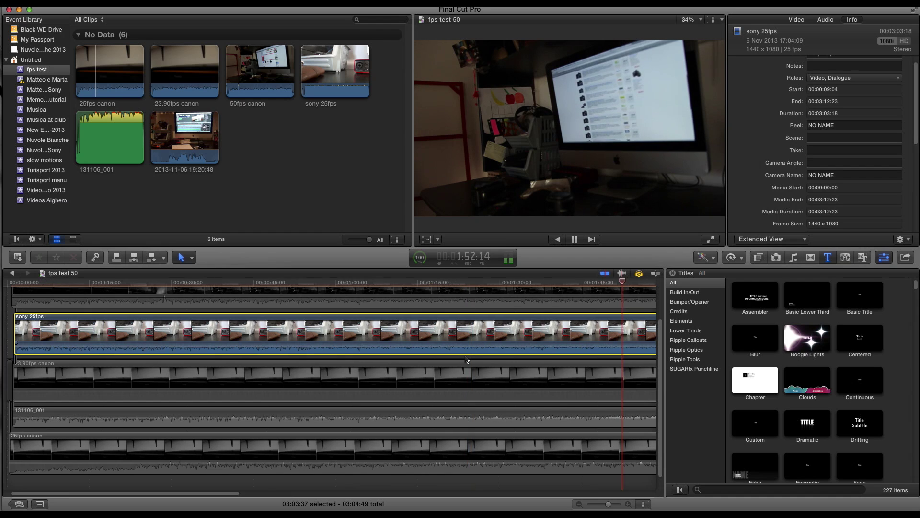
pyautogui.hscroll(-1, 298, 361)
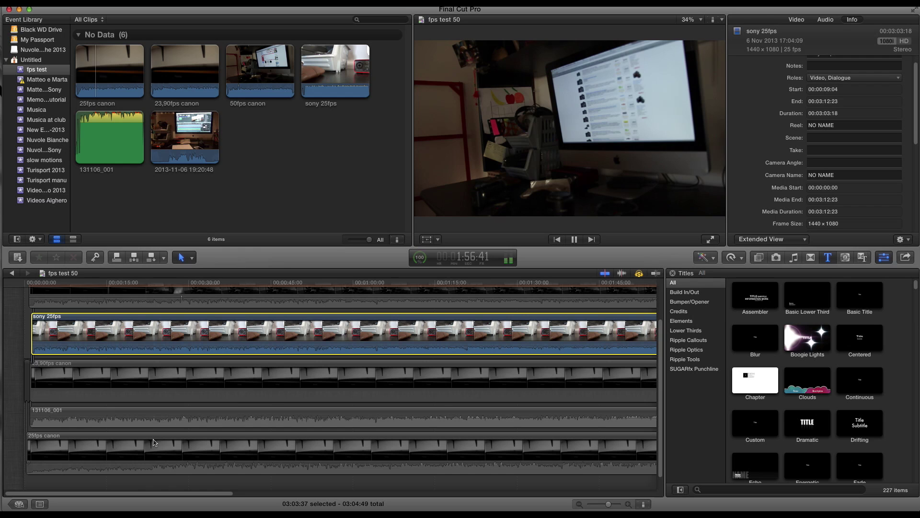
pyautogui.press('space')
pyautogui.hscroll(1, 142, 416)
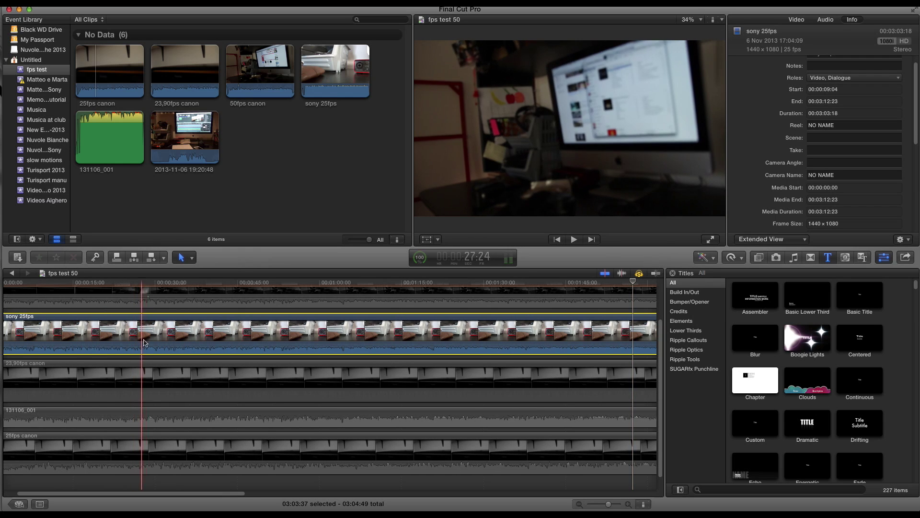
pyautogui.click(641, 275)
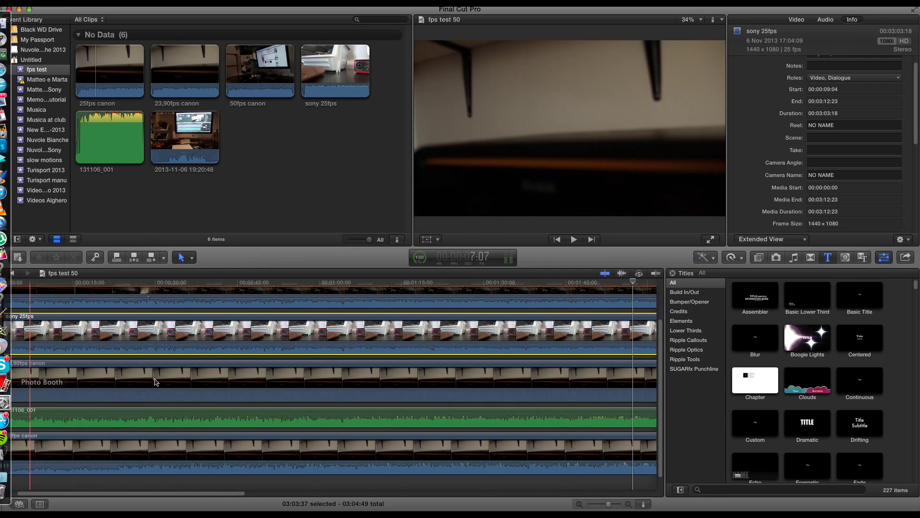
# Step: Scroll to the stacked clip ends and up to the 50fps Canon track, then open Mission Control
pyautogui.hscroll(-1, 93, 381)
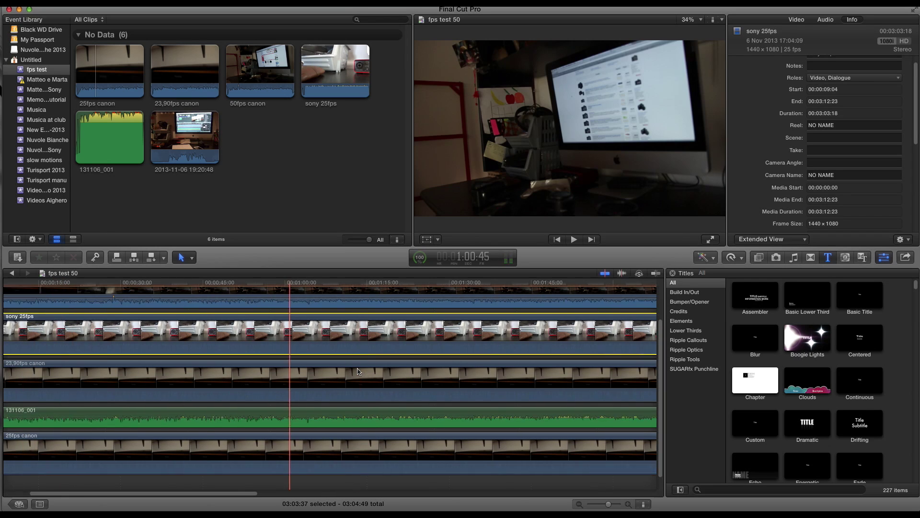
pyautogui.hscroll(10, 357, 371)
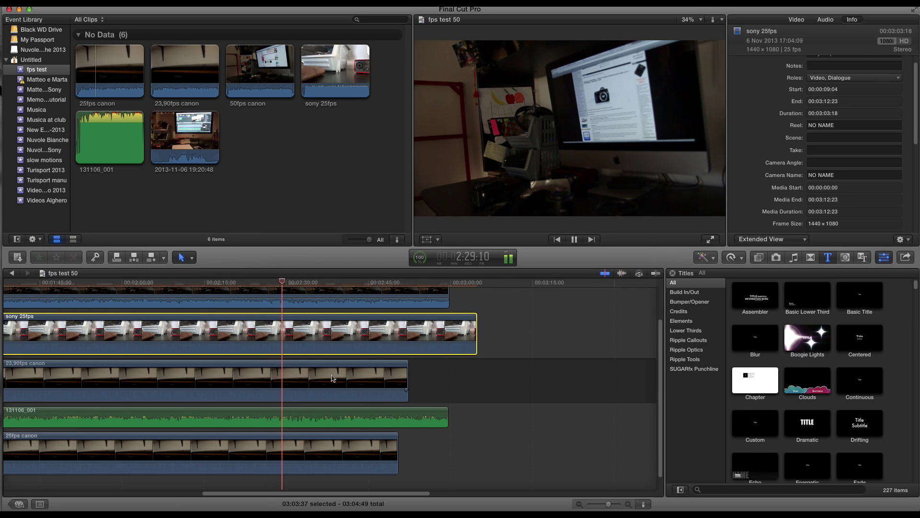
pyautogui.scroll(4, 335, 379)
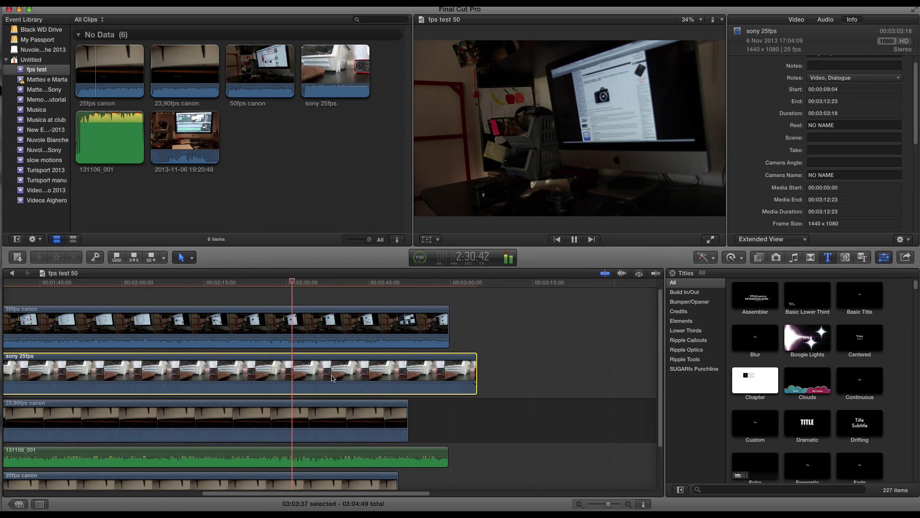
pyautogui.moveTo(24, 507)
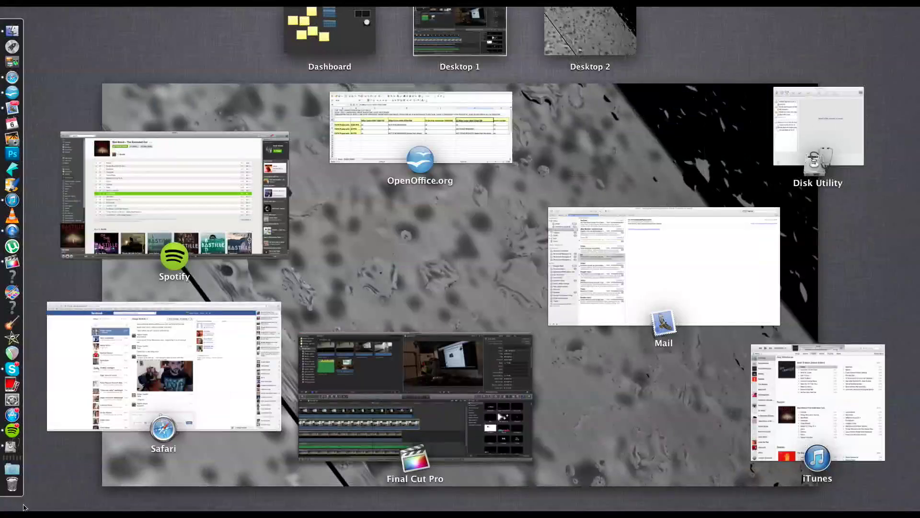
# Step: Pick the Calc sync results sheet in Mission Control and select the 23,98fps result for 50 FPS
pyautogui.click(418, 125)
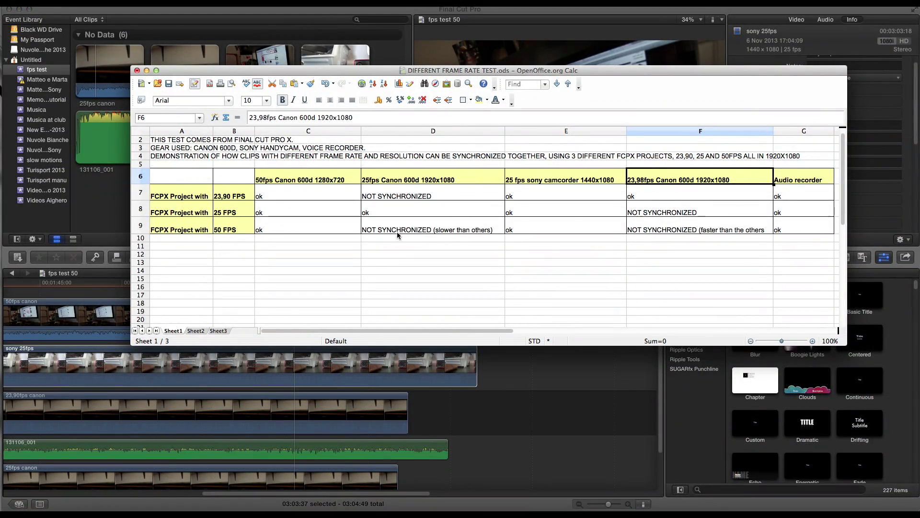
pyautogui.click(658, 231)
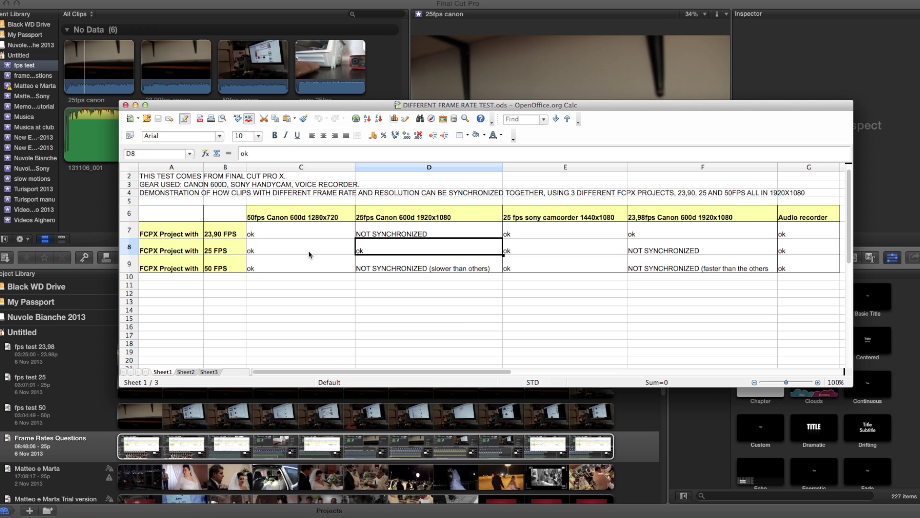
pyautogui.click(212, 248)
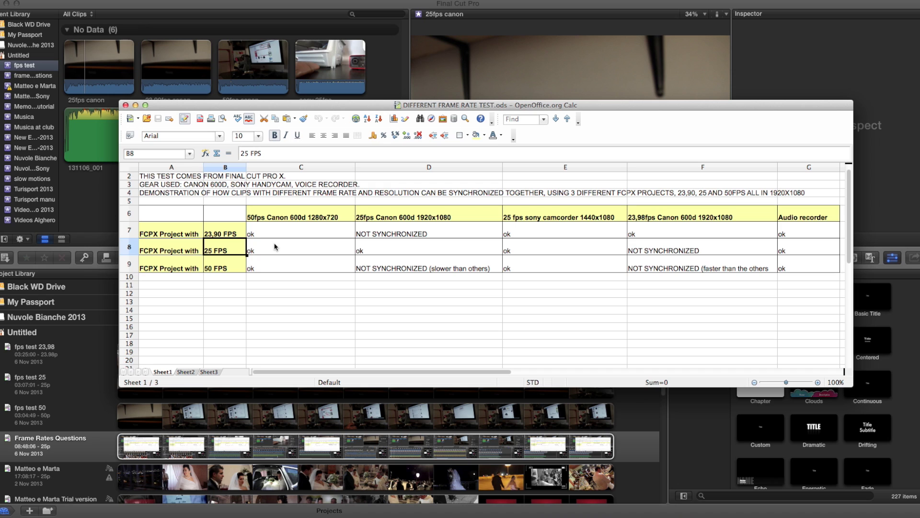
pyautogui.click(275, 247)
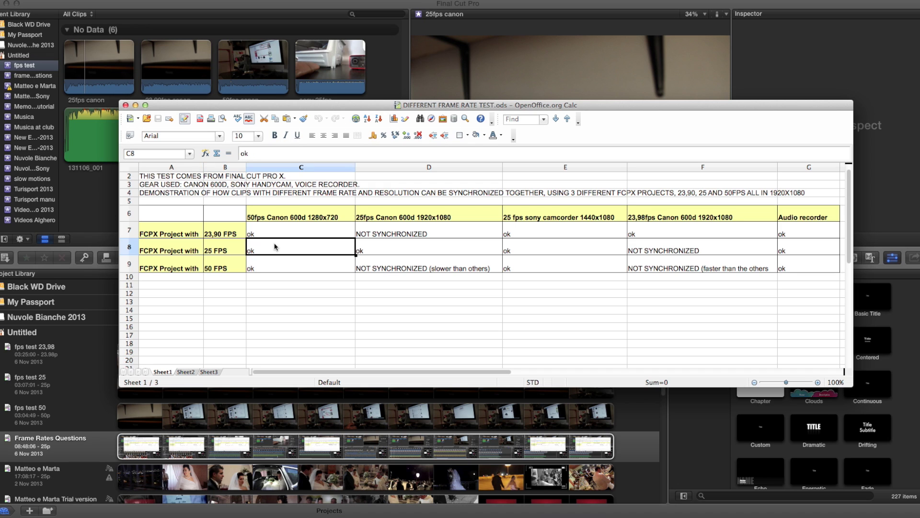
pyautogui.click(567, 217)
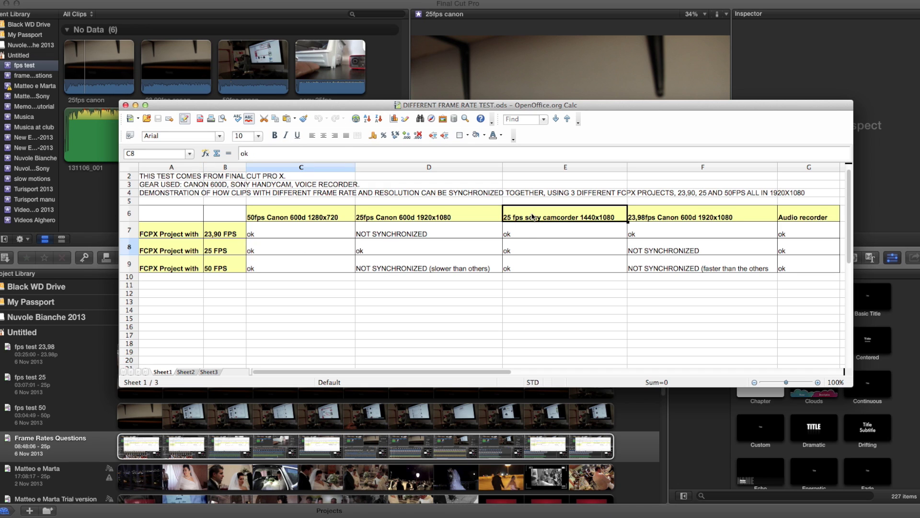
pyautogui.click(555, 249)
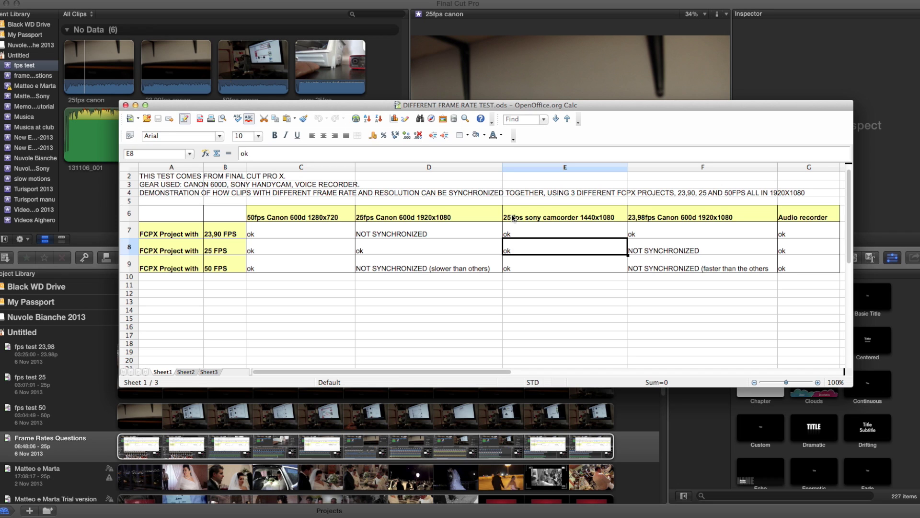
pyautogui.click(798, 246)
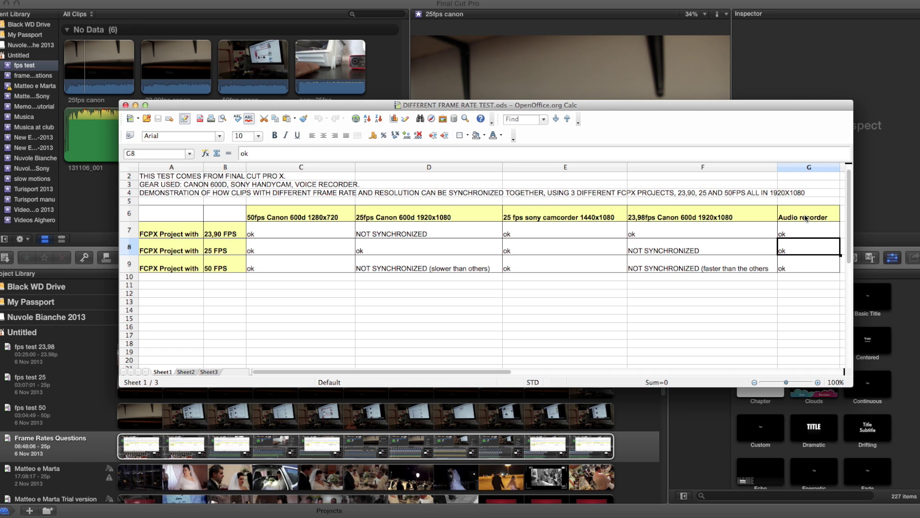
pyautogui.click(282, 249)
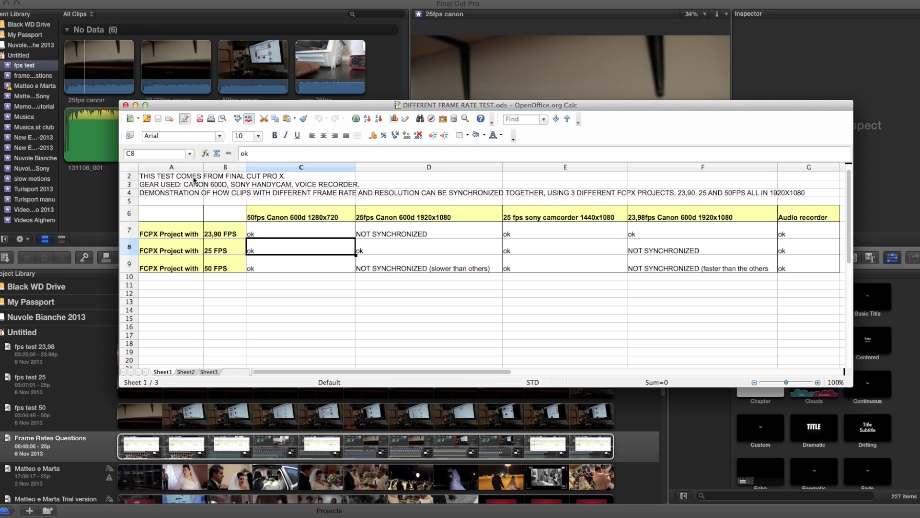
# Step: Review the 25 FPS row's Canon results in B8–D8, then drag the Calc window down slightly
pyautogui.click(225, 250)
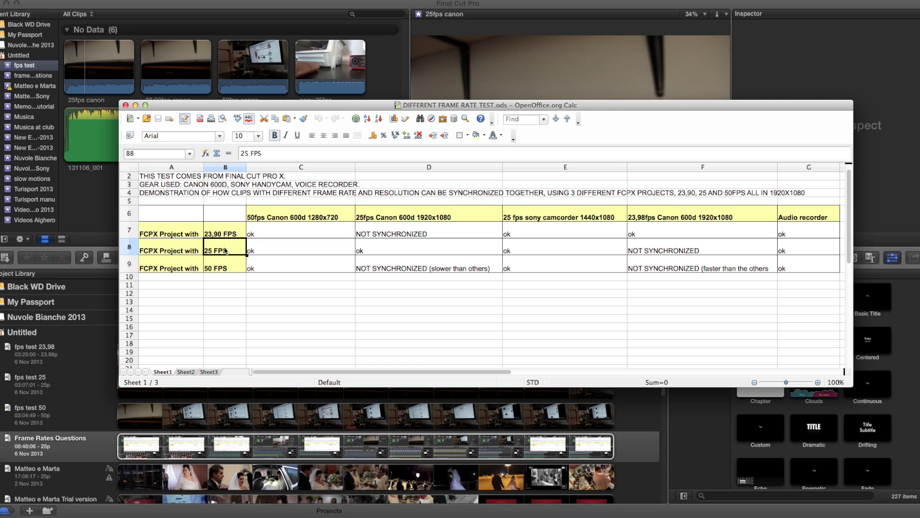
pyautogui.click(260, 244)
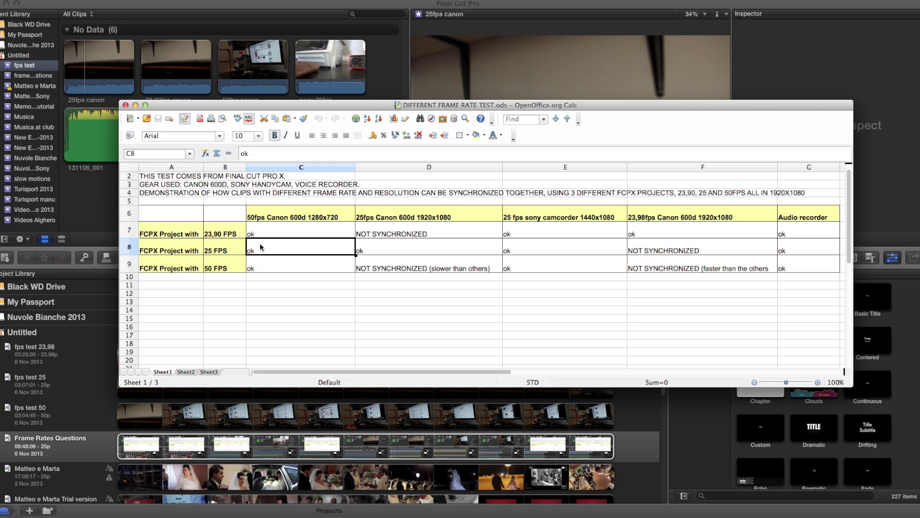
pyautogui.click(381, 244)
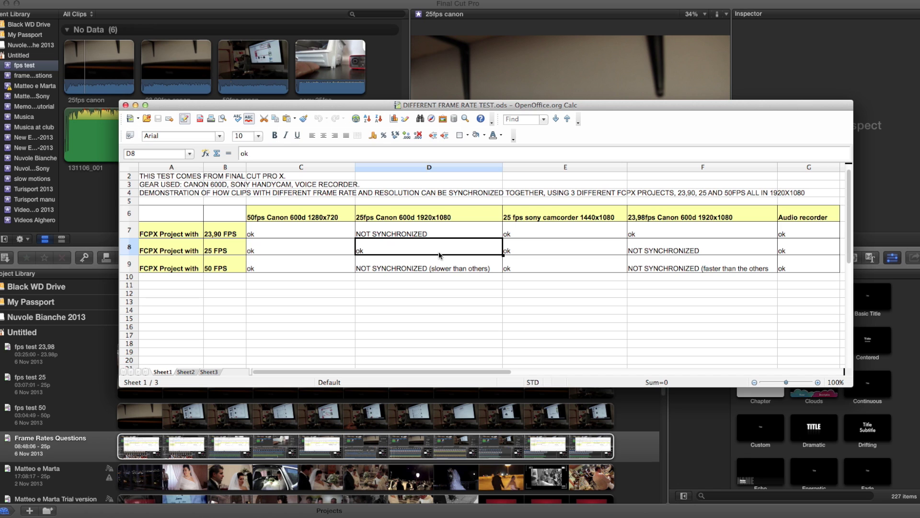
pyautogui.click(222, 252)
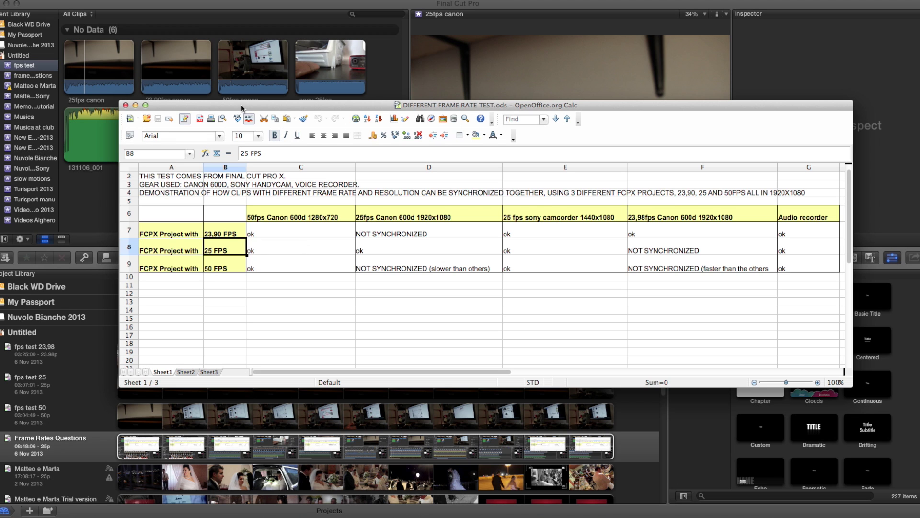
pyautogui.moveTo(241, 104); pyautogui.dragTo(240, 114)
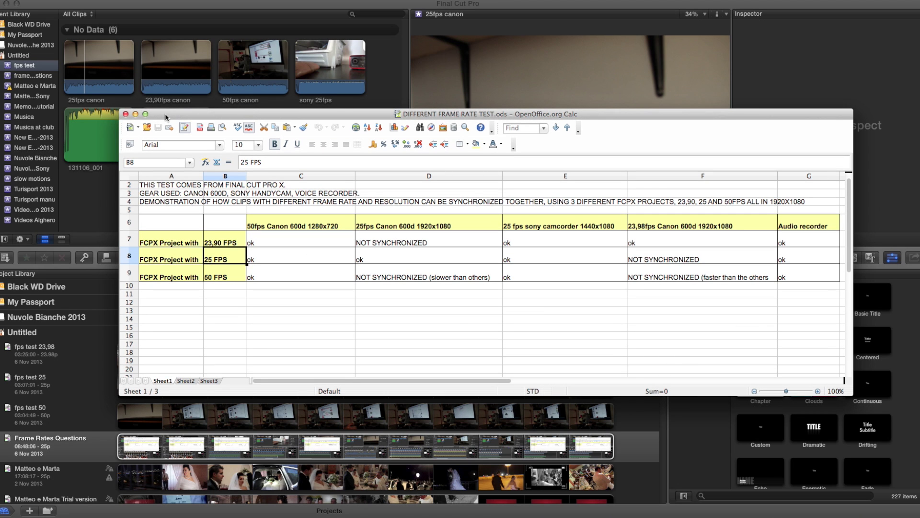